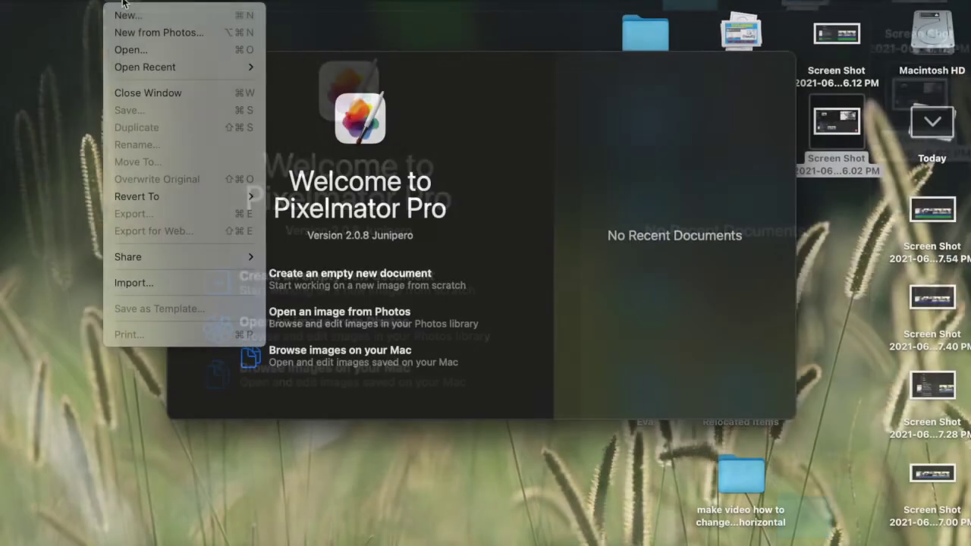
Step: Start a new document from the File menu to reach the template chooser
left_click(124, 16)
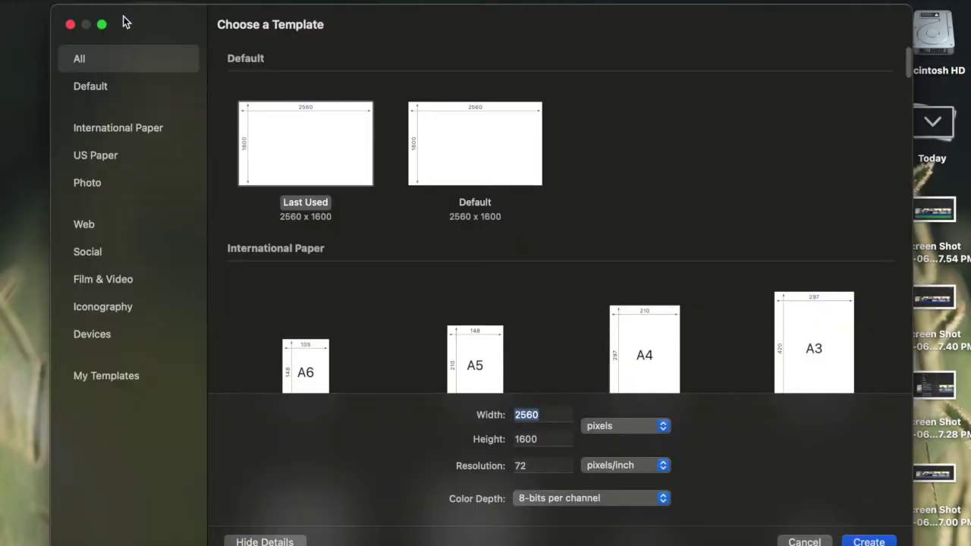
Step: Create a blank 2560 × 1600 document from the Default template and insert a new empty layer
double_click(453, 167)
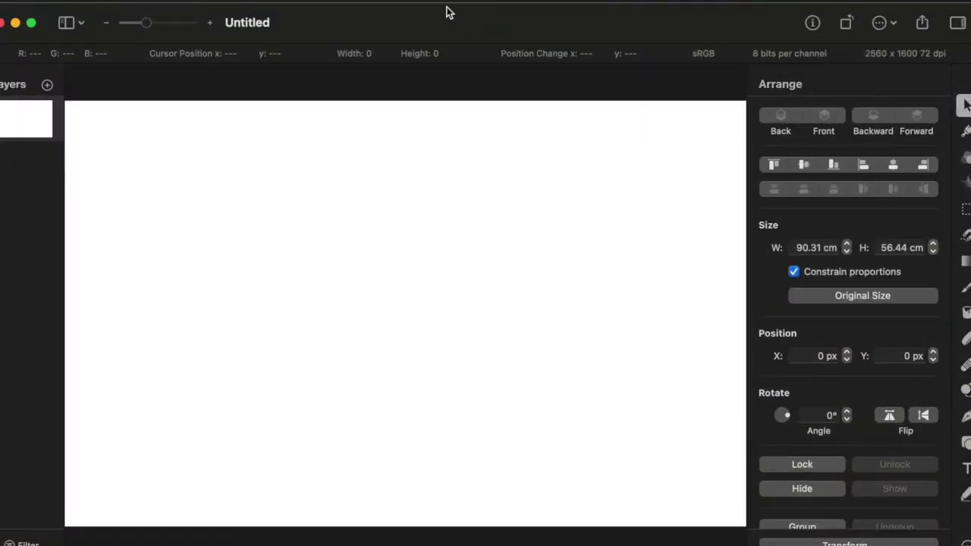
left_click(123, 3)
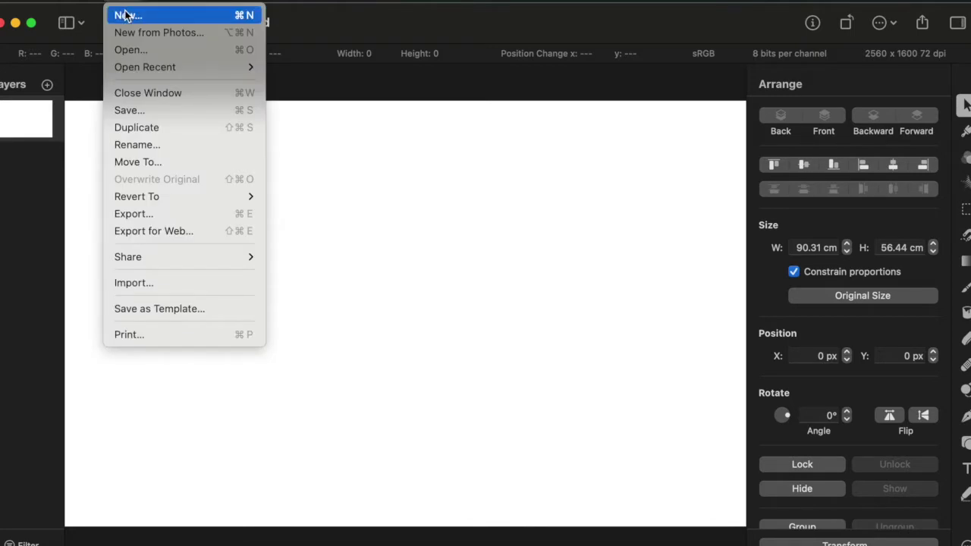
mouse_move(161, 4)
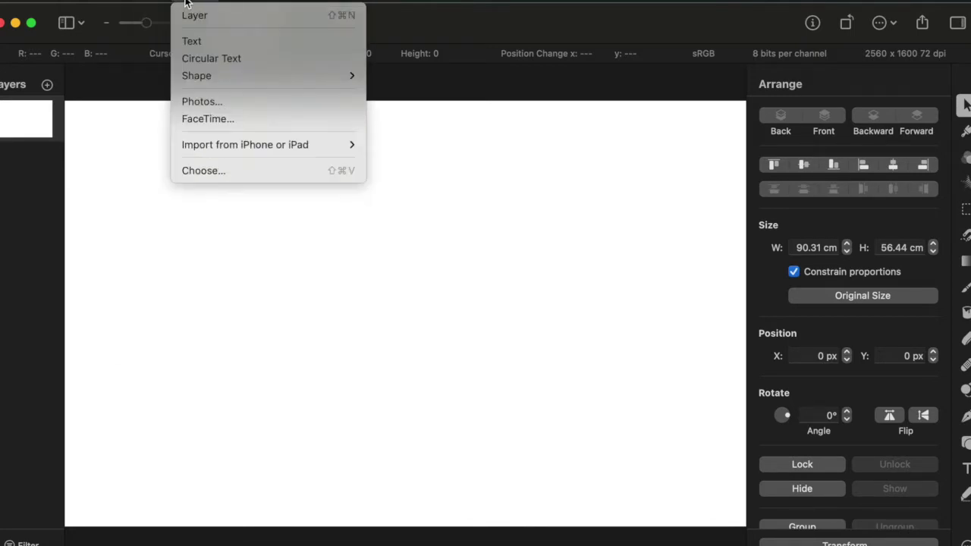
left_click(191, 15)
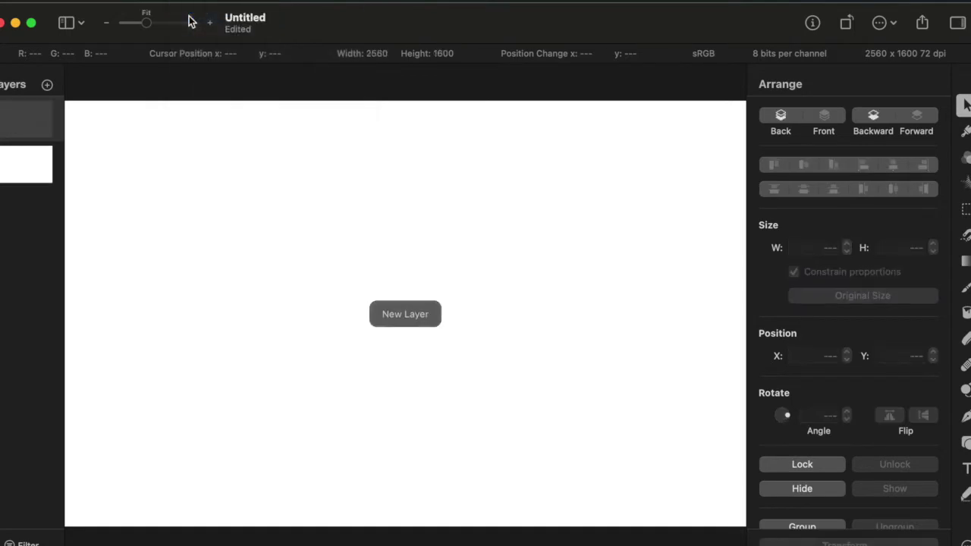
Step: Fill the new layer with a light green colour using Color Fill
left_click(966, 311)
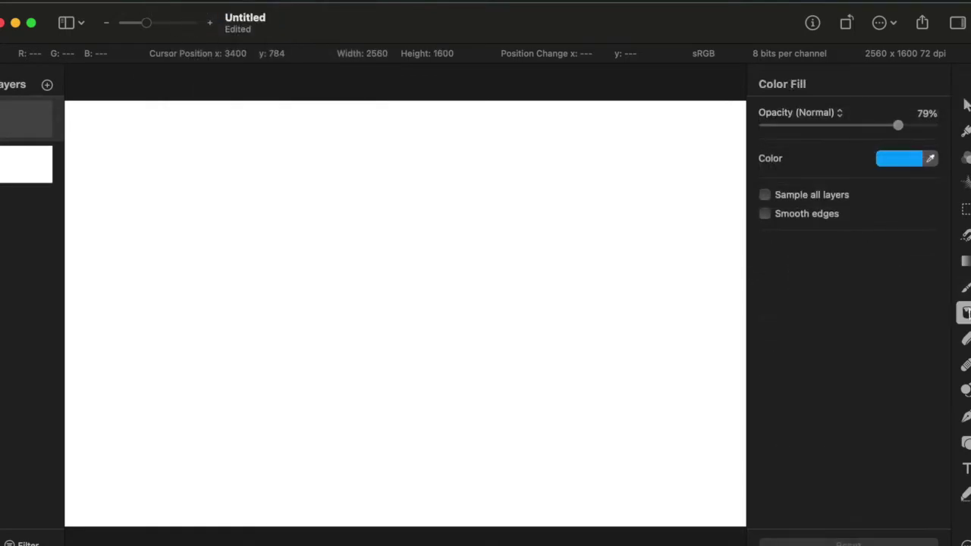
left_click(914, 161)
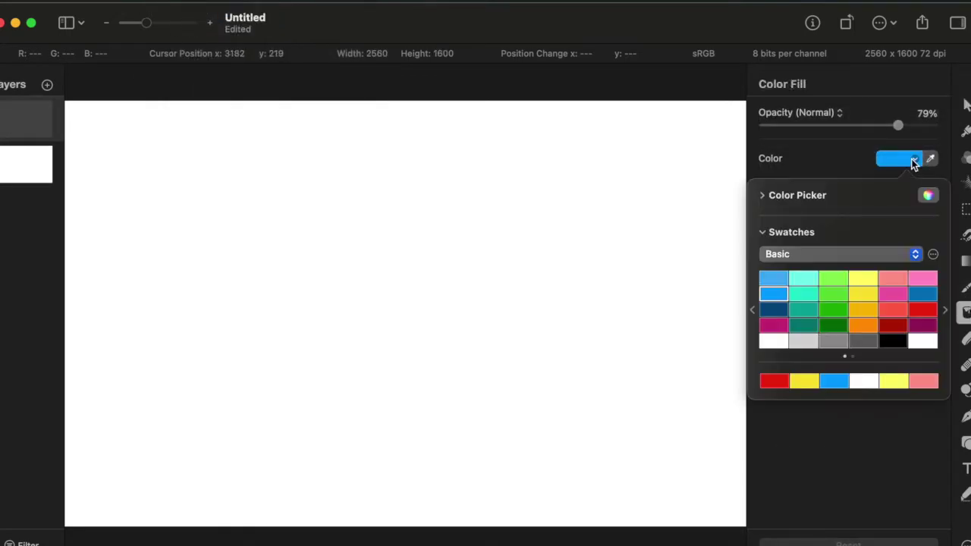
left_click(831, 309)
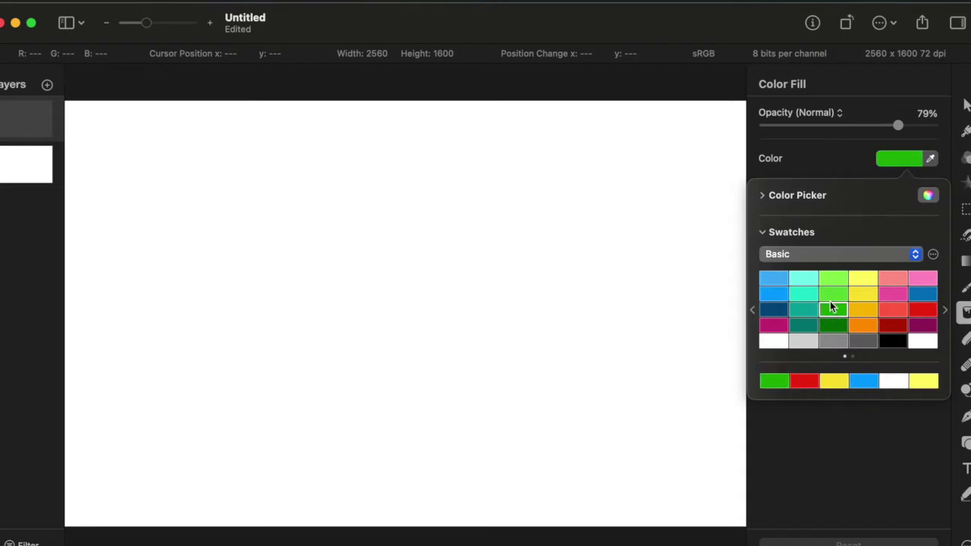
left_click(831, 295)
left_click(503, 287)
Step: Resize the green layer to 2291 × 1432 px, inset from the canvas edges as a border
key("v")
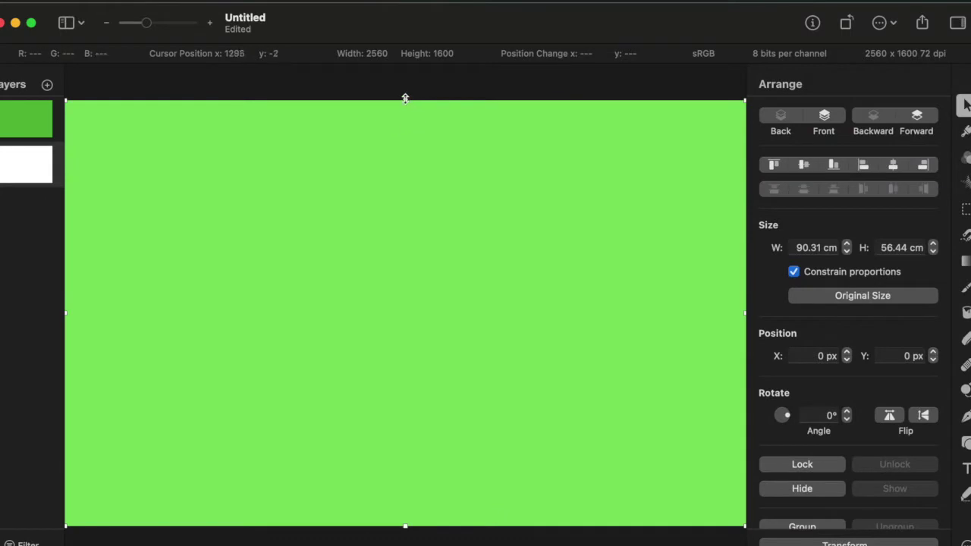
left_click_drag(406, 100, 403, 142)
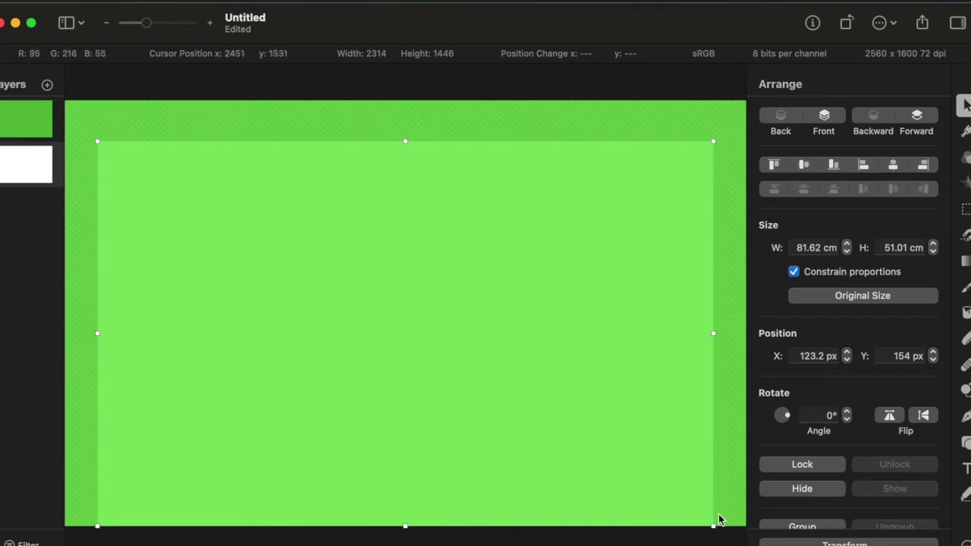
left_click_drag(713, 526, 672, 466)
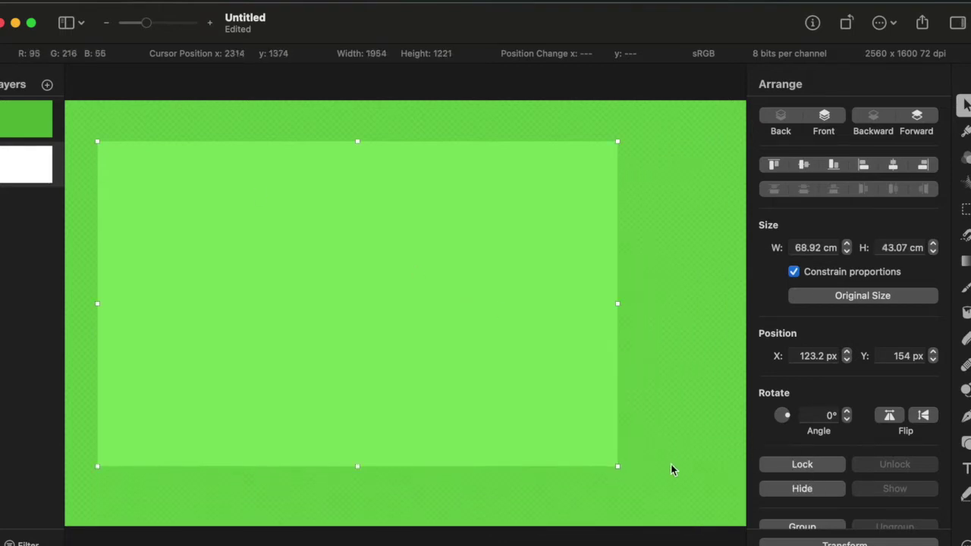
left_click_drag(617, 305, 706, 313)
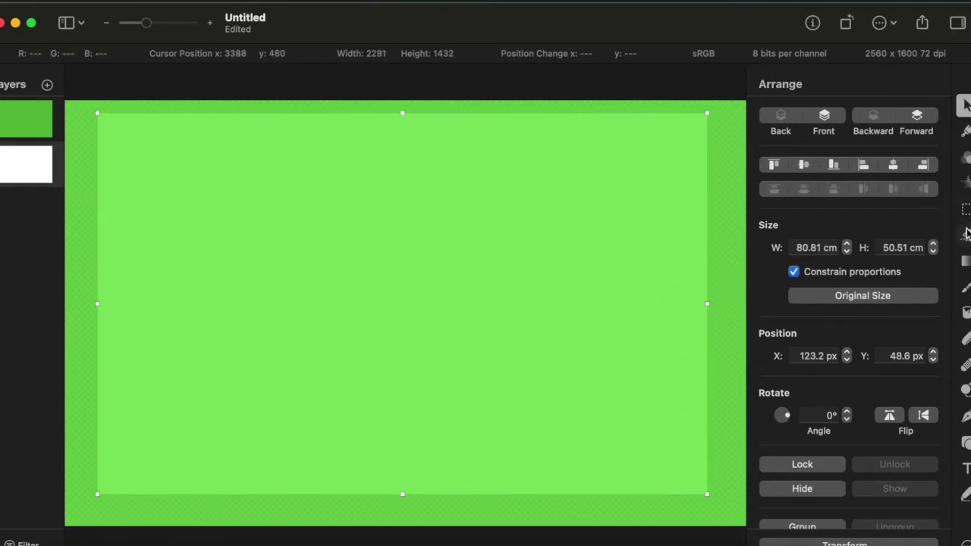
left_click(967, 313)
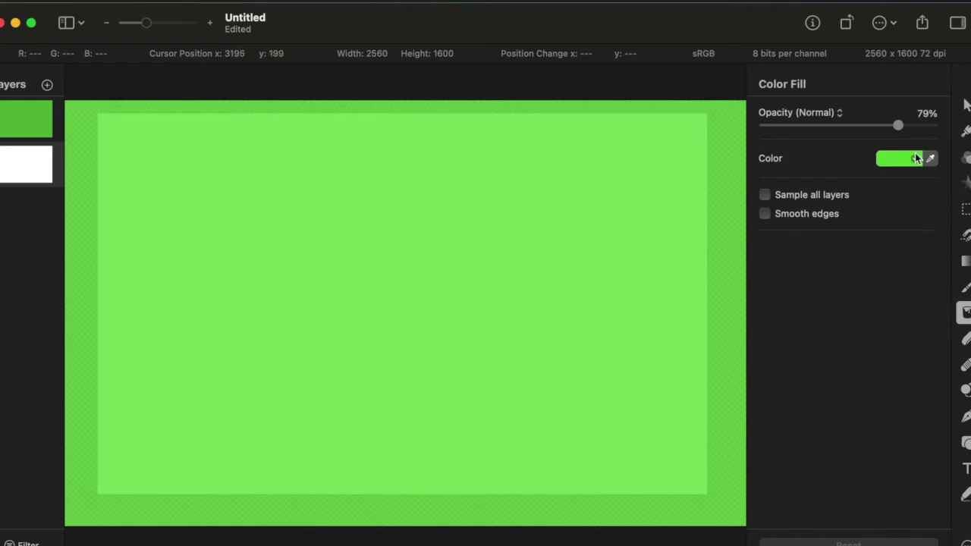
Step: Fill the lower layer with light blue
left_click(915, 158)
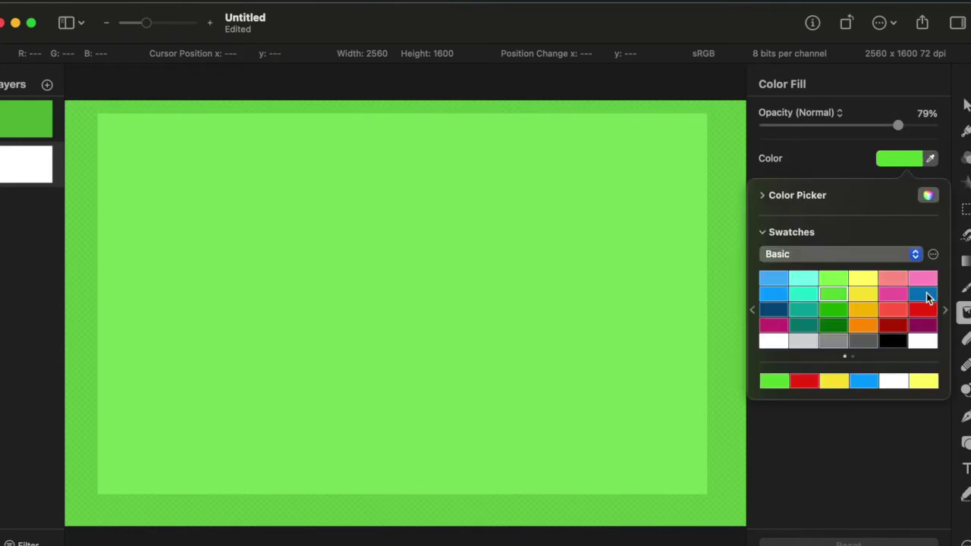
left_click(771, 293)
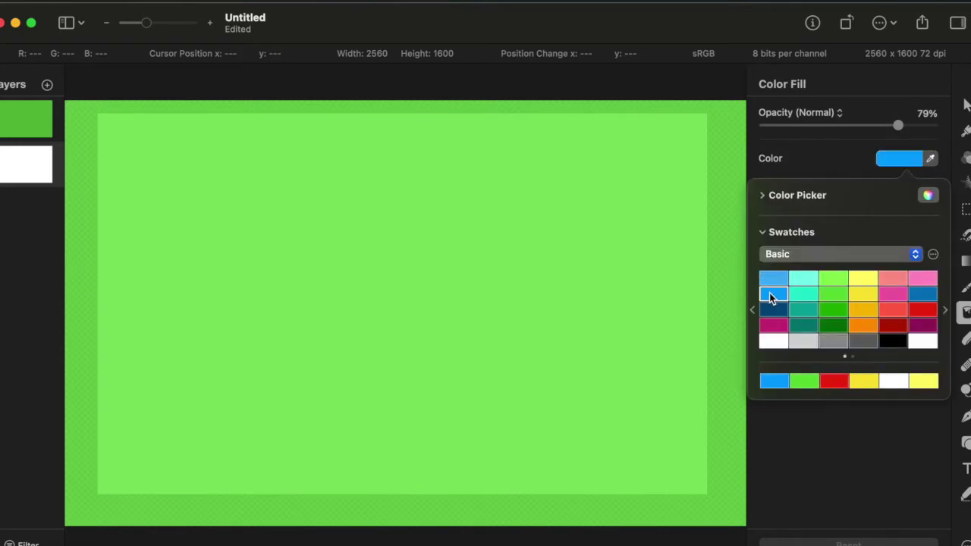
left_click(614, 236)
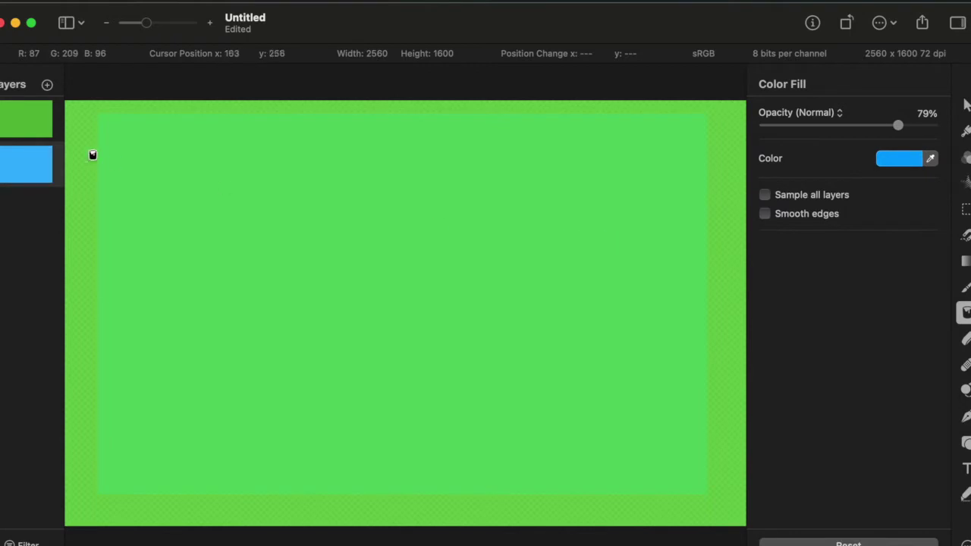
Step: Stack the blue layer above the green and nudge it to X 134 px, Y 84 px
left_click_drag(26, 176, 31, 102)
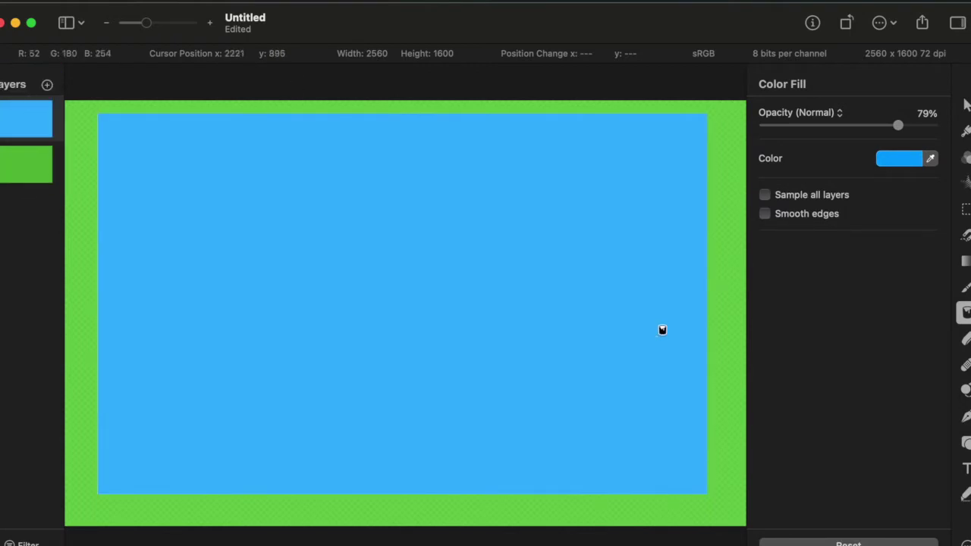
left_click(966, 105)
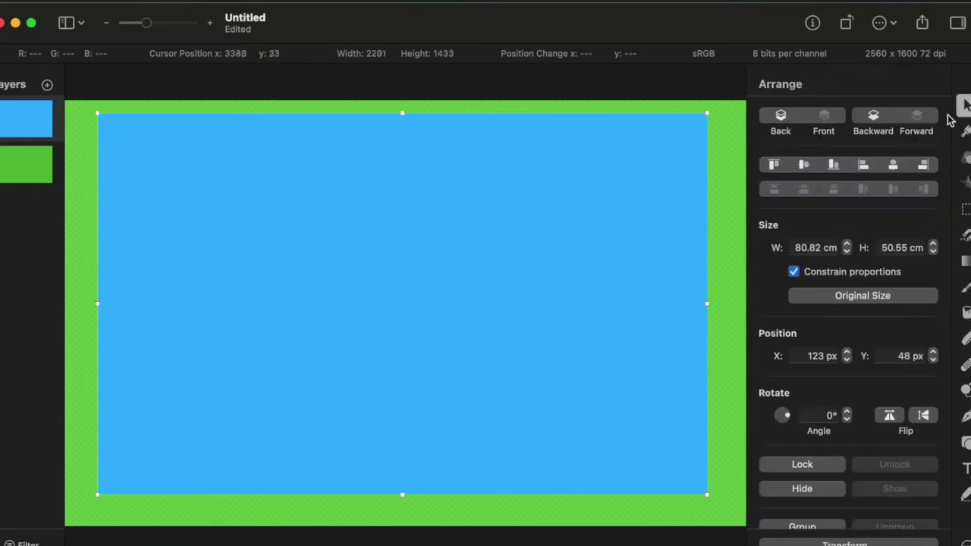
left_click_drag(630, 284, 636, 295)
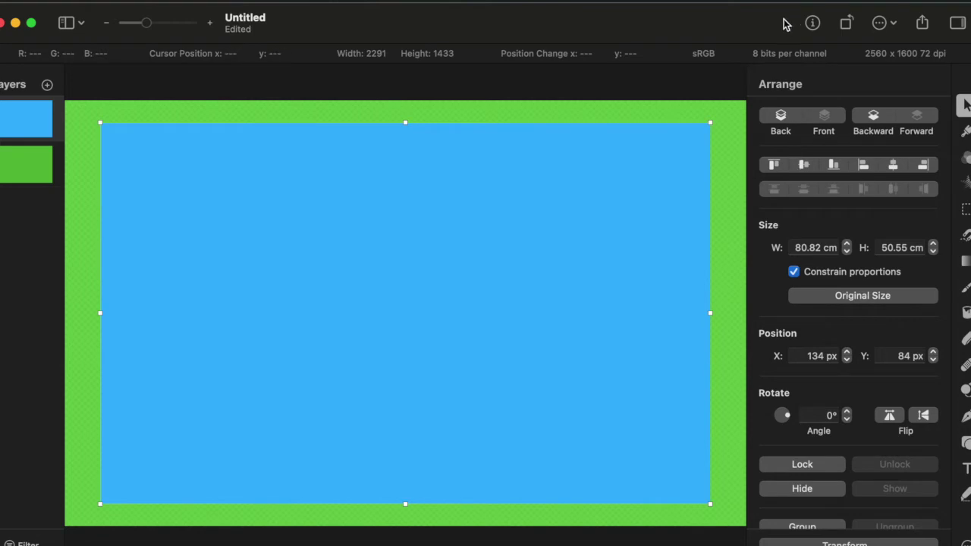
Step: Place a white Avenir Next Bold 250 px text layer at the panel's top-left and widen it
left_click(962, 470)
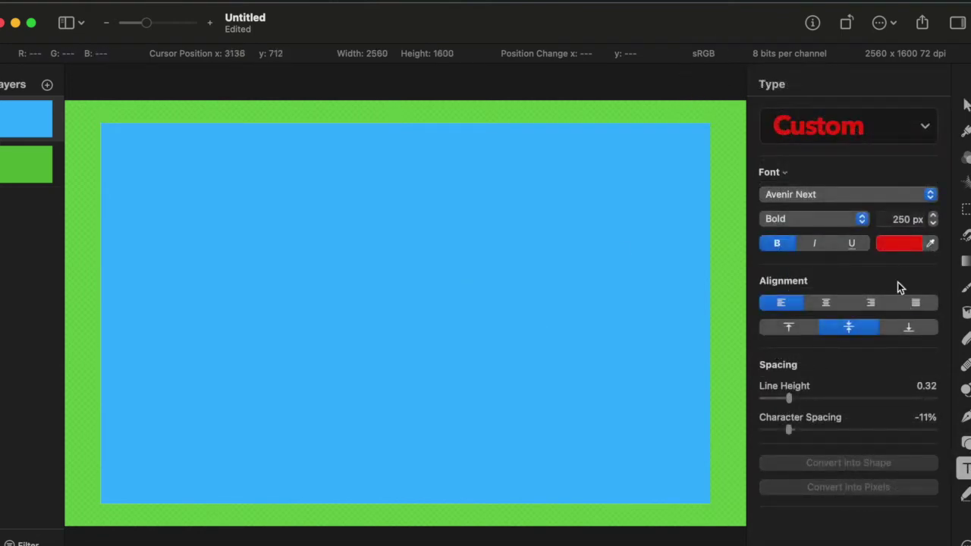
left_click(915, 246)
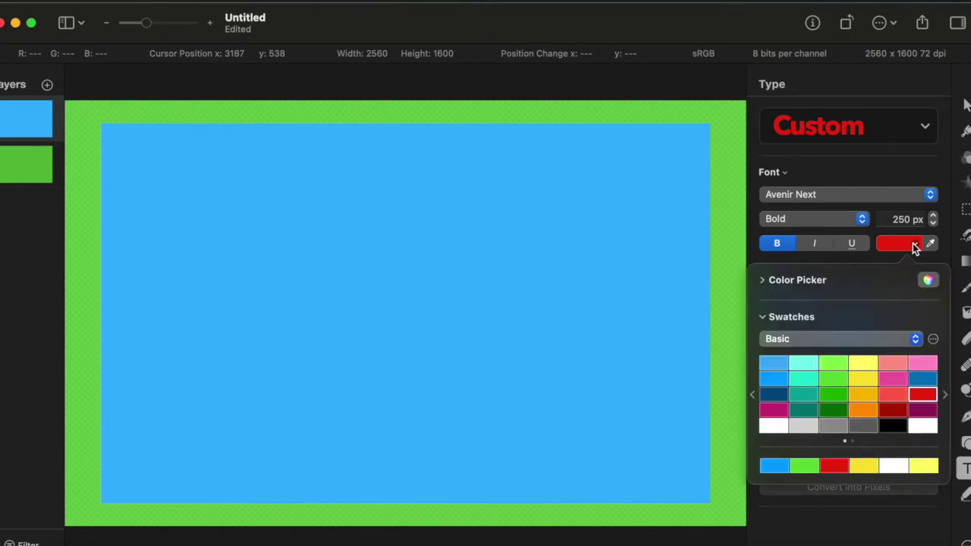
left_click(926, 426)
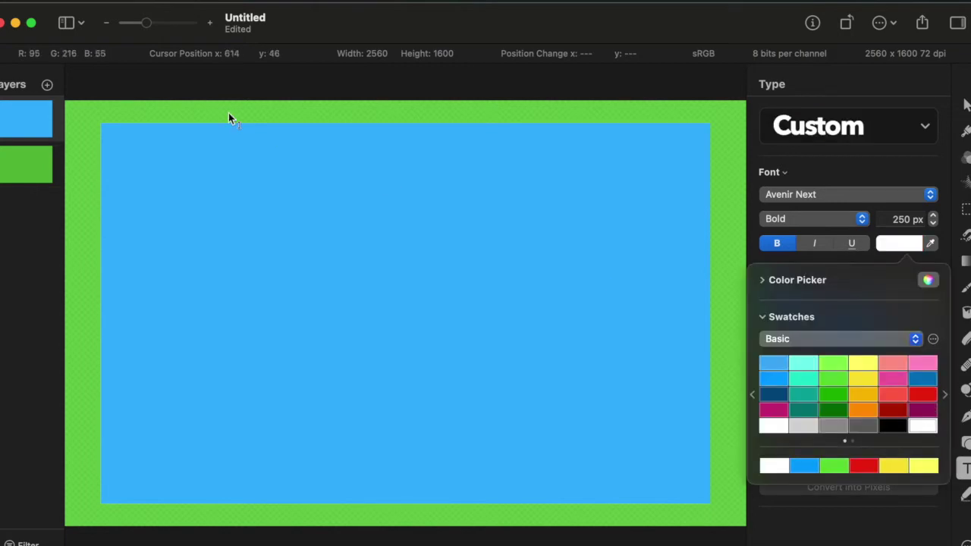
left_click(152, 171)
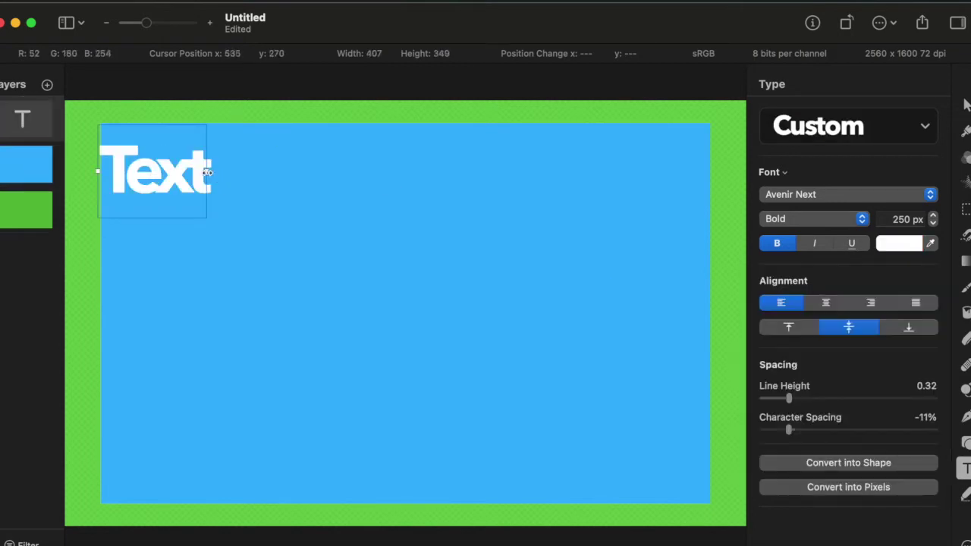
left_click_drag(206, 171, 645, 168)
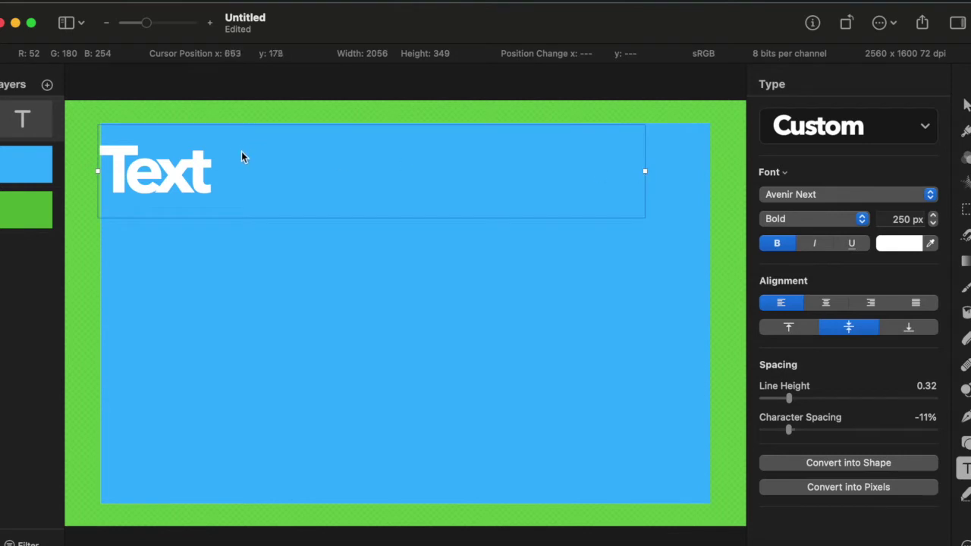
Step: Replace the placeholder text with 'HOW to DETACH AUDIO'
left_click(221, 167)
key("BackSpace")
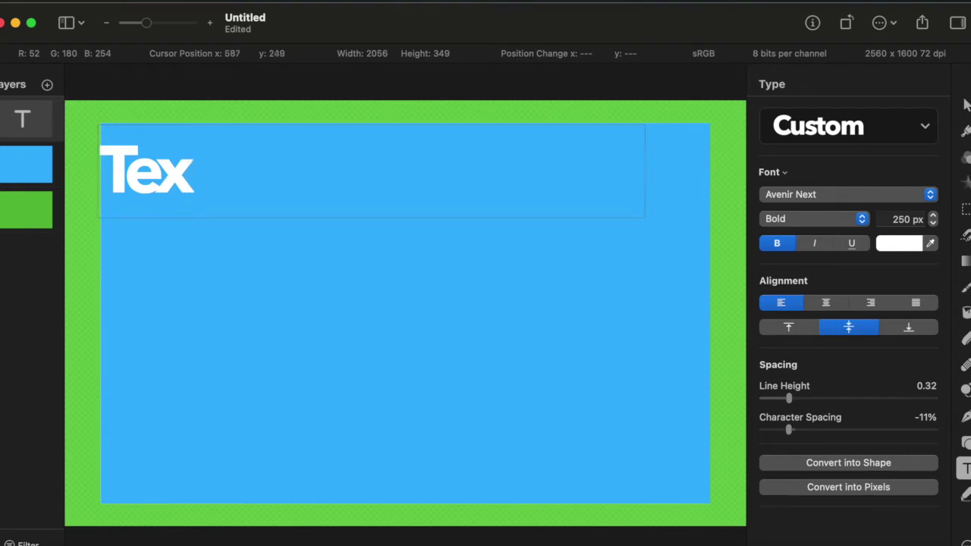
key("BackSpace")
key("BackSpace")
key("BackSpace")
type("H")
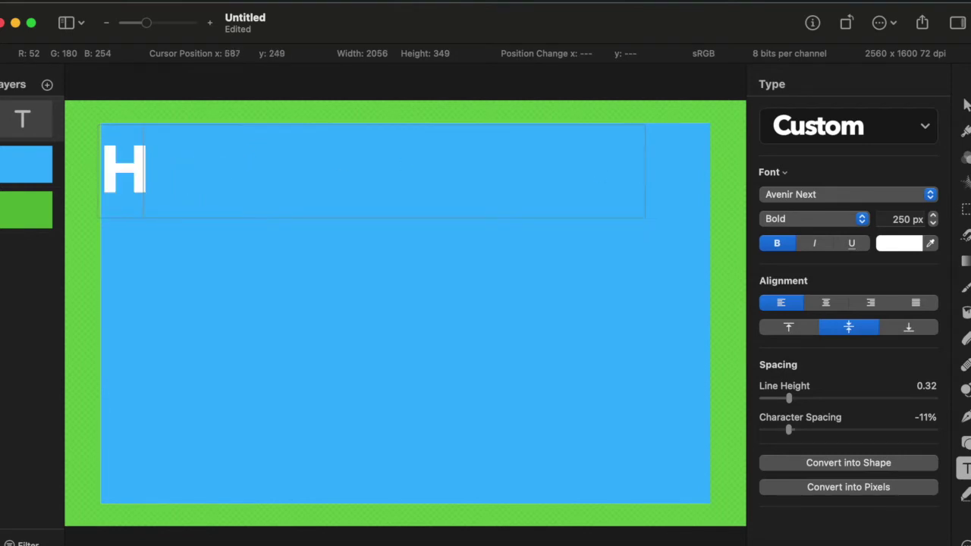
type("OW")
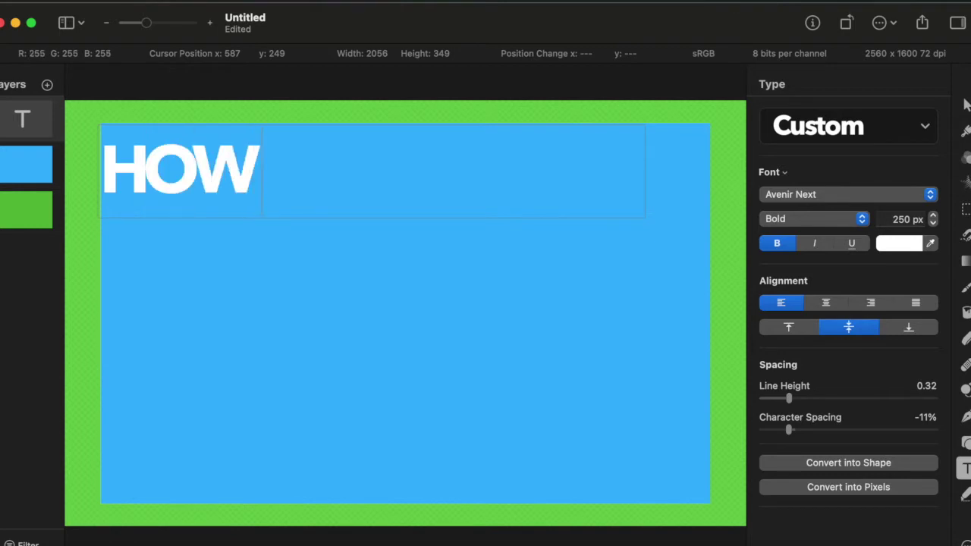
type(" to")
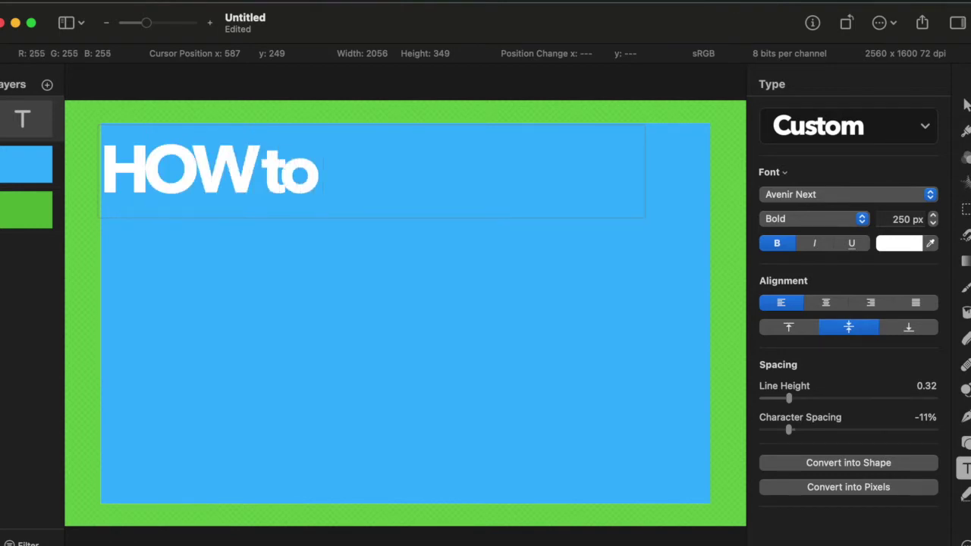
type(" DETACH")
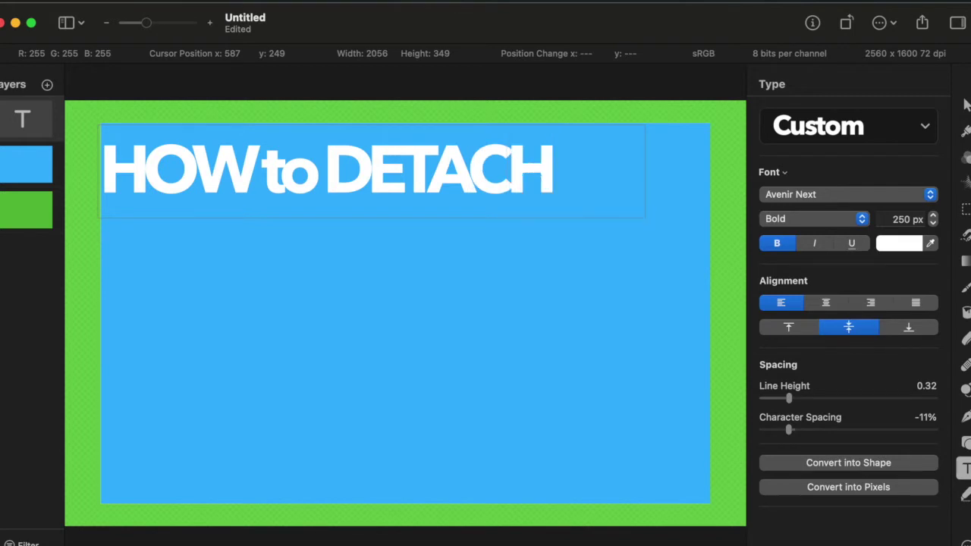
type(" AUDIO")
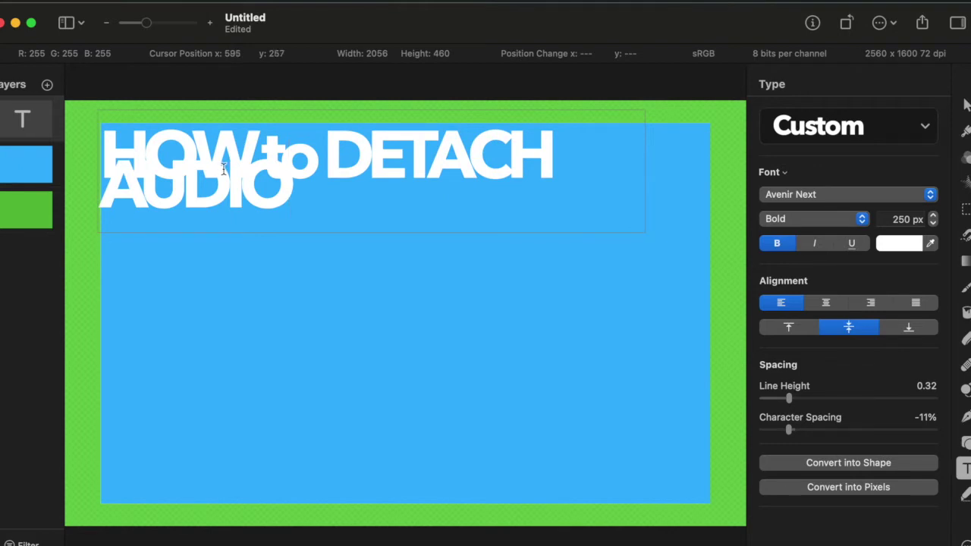
Step: Trim the first title to 'HOW to' and narrow its text box to fit
key("BackSpace")
key("BackSpace")
key("BackSpace")
key("BackSpace")
key("BackSpace")
key("BackSpace")
key("BackSpace")
key("BackSpace")
key("BackSpace")
key("BackSpace")
key("BackSpace")
key("BackSpace")
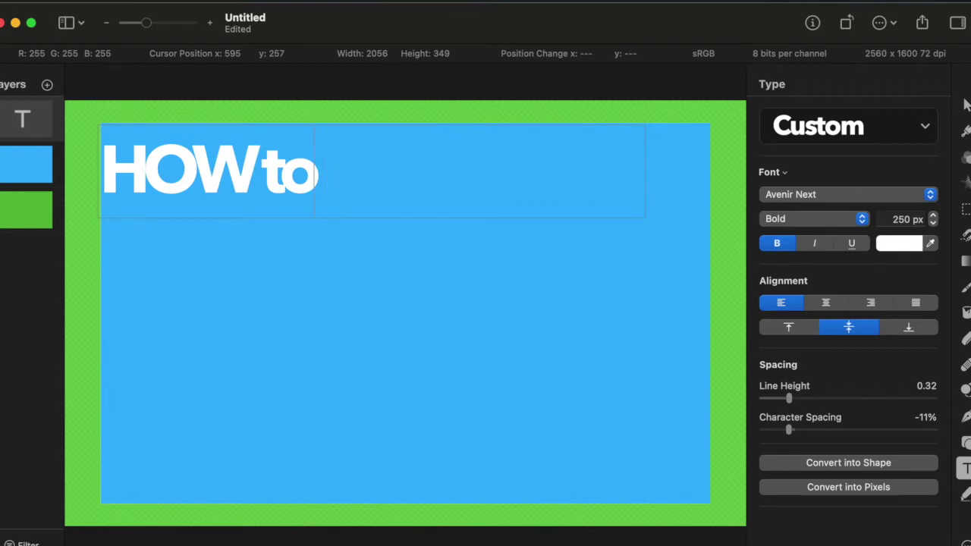
key("Escape")
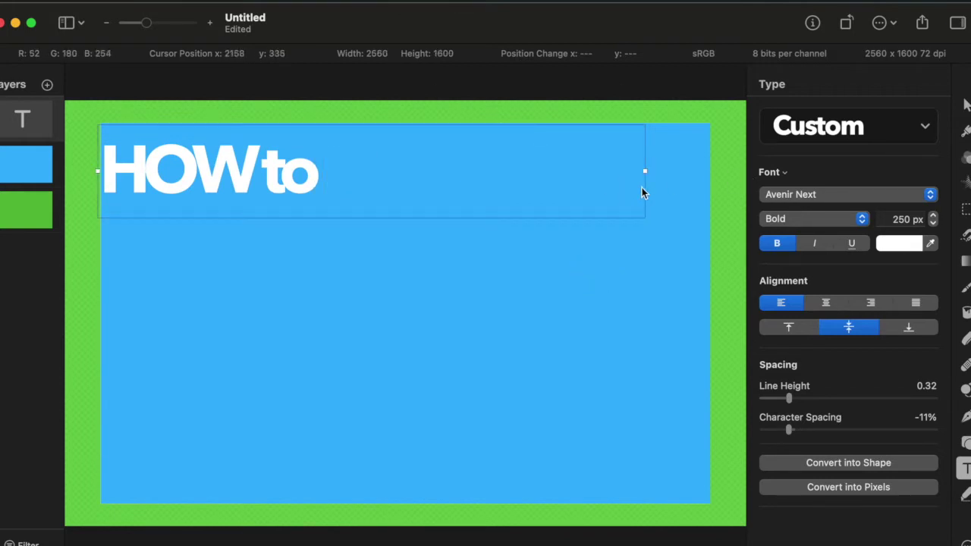
left_click_drag(647, 170, 334, 167)
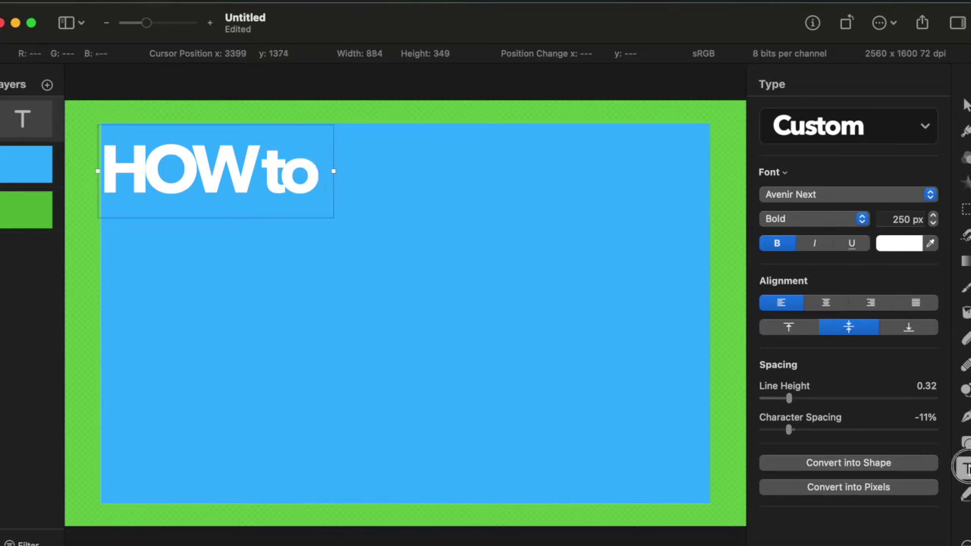
Step: Add a second horizontal text layer mid-panel, widened to 1485 px
left_click(964, 469)
left_click(910, 387)
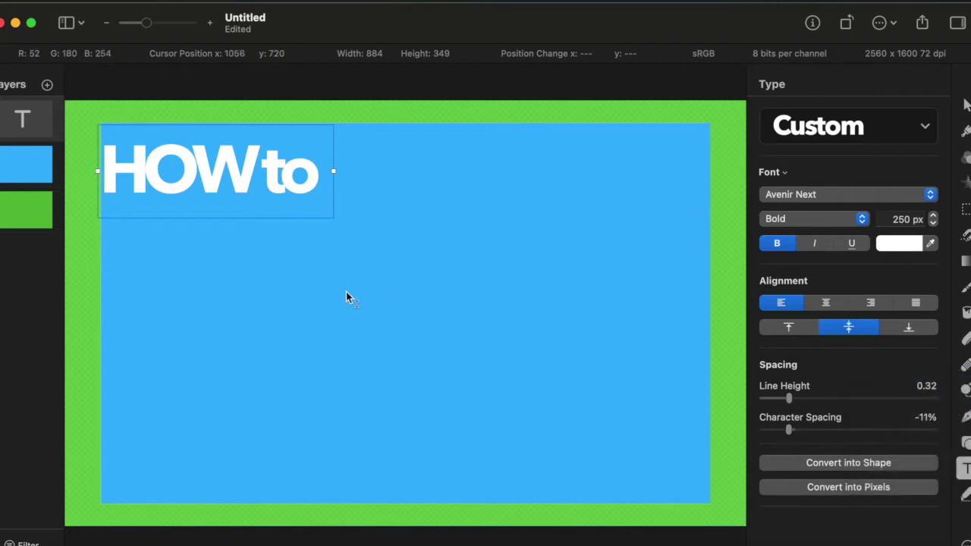
left_click(273, 266)
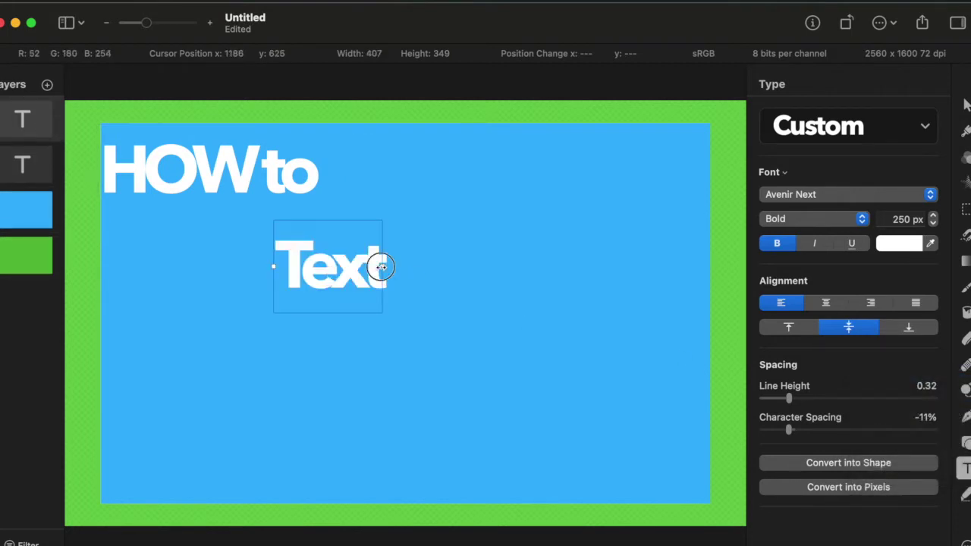
left_click_drag(383, 266, 668, 265)
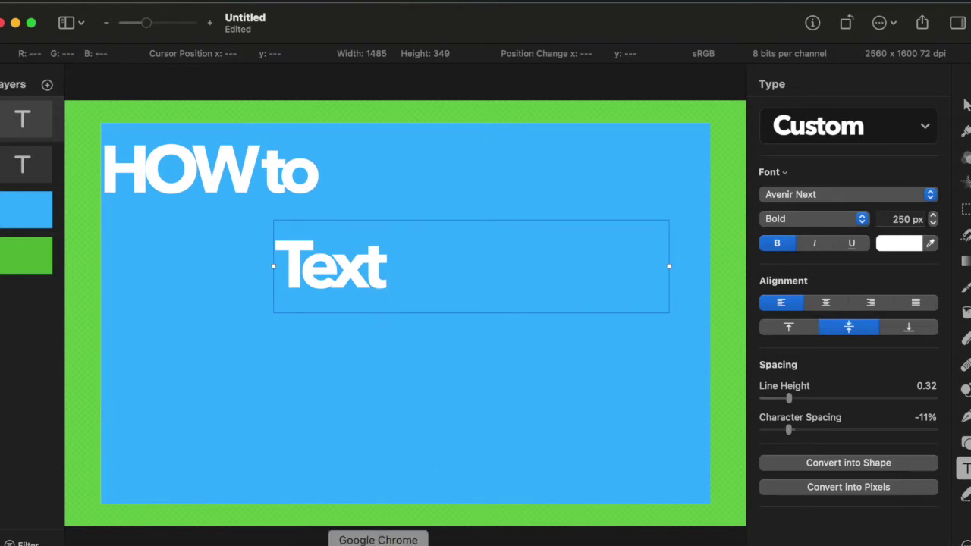
Step: Replace the second layer's placeholder with 'DETACH AUDIO'
left_click(405, 264)
key("BackSpace")
key("BackSpace")
key("BackSpace")
key("BackSpace")
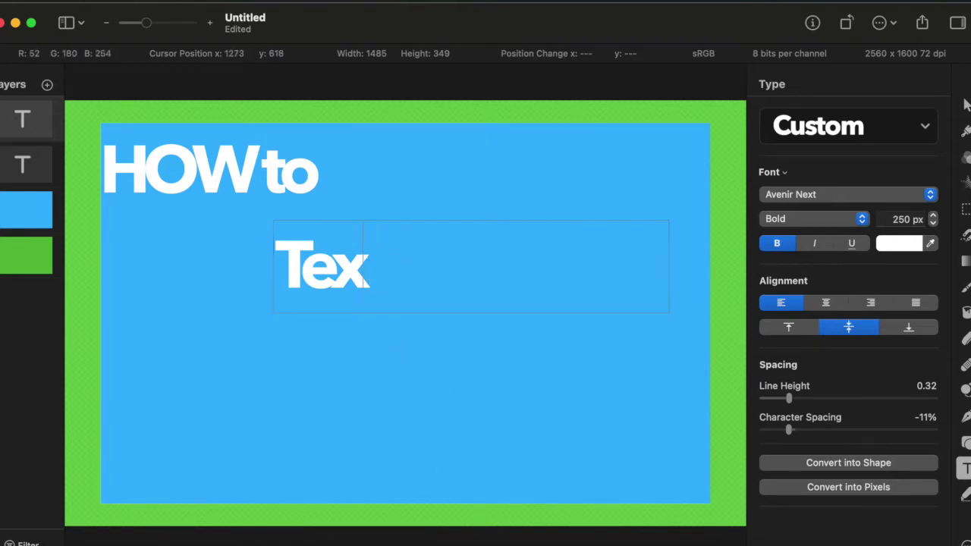
type("DETACH")
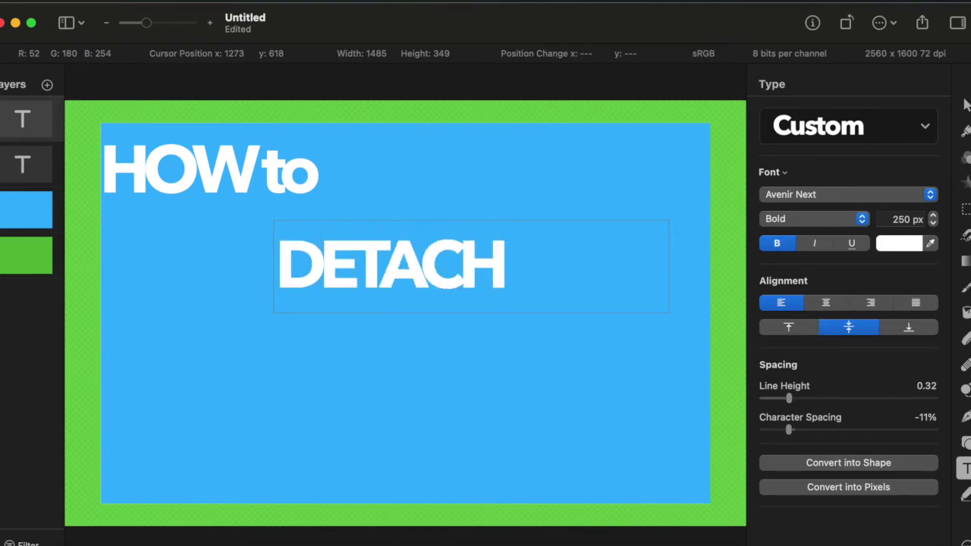
type(" AUDIO")
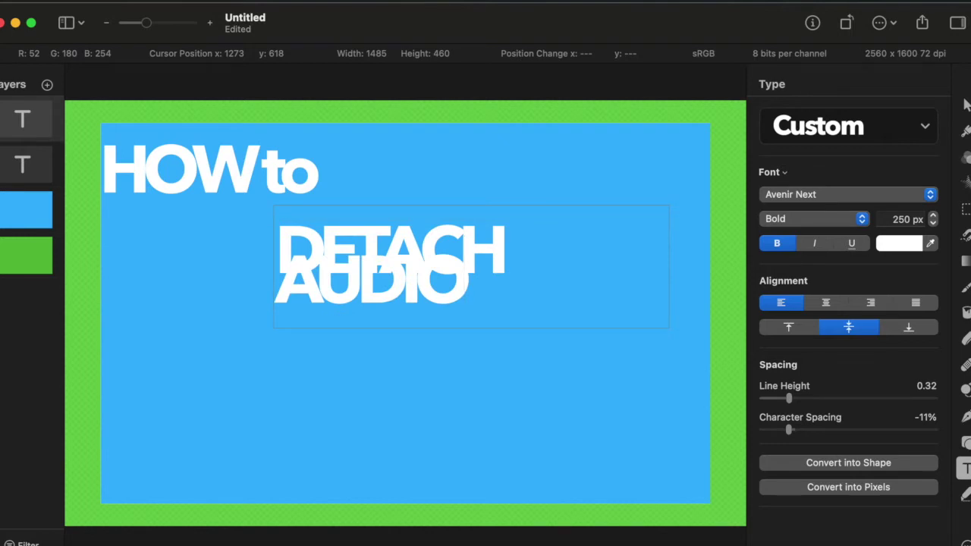
Step: Fit 'DETACH AUDIO' on one line and move it under 'HOW to' at X 567, Y 332 px
left_click(966, 105)
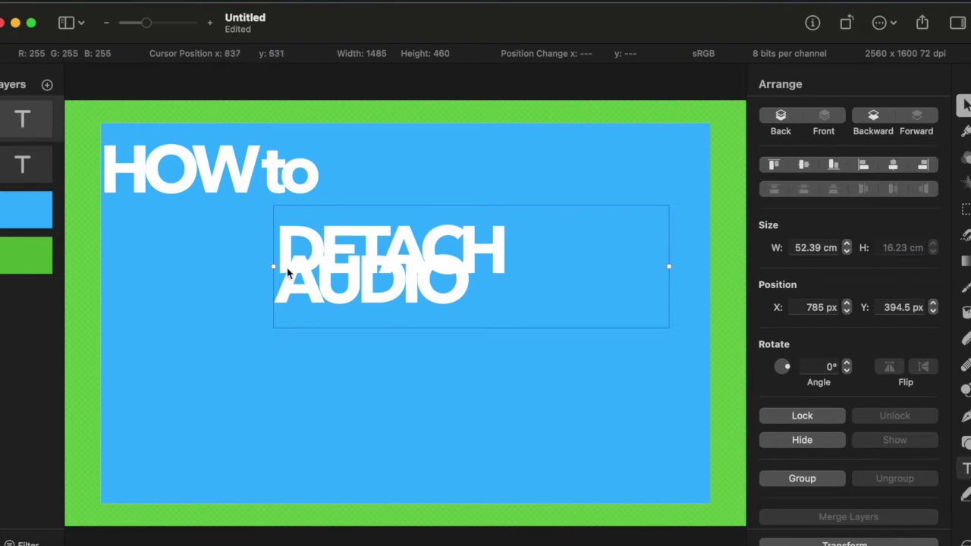
left_click_drag(273, 266, 151, 265)
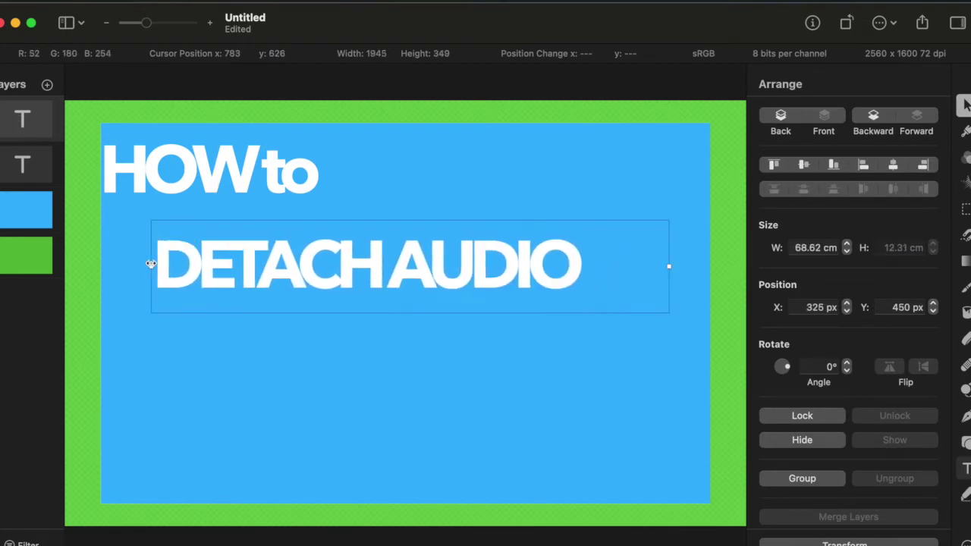
double_click(384, 277)
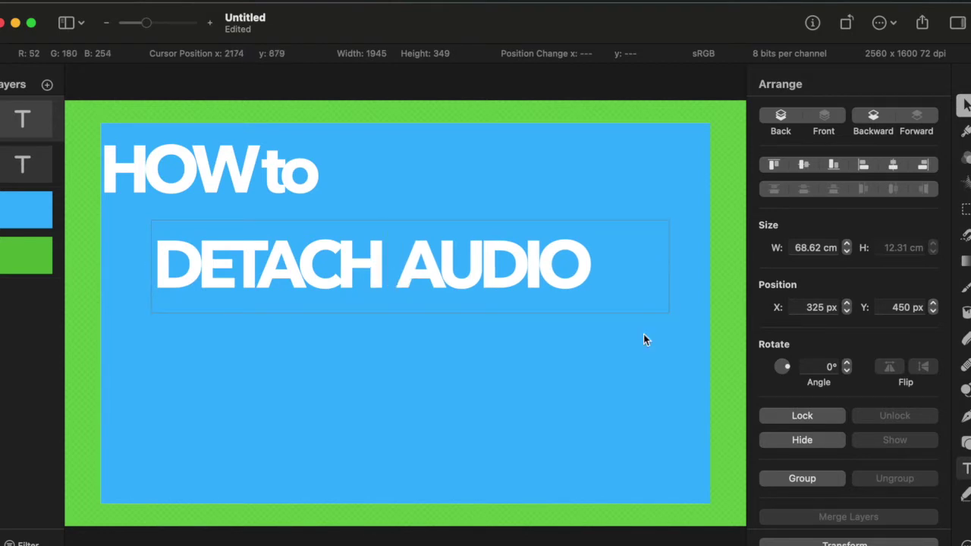
key("Escape")
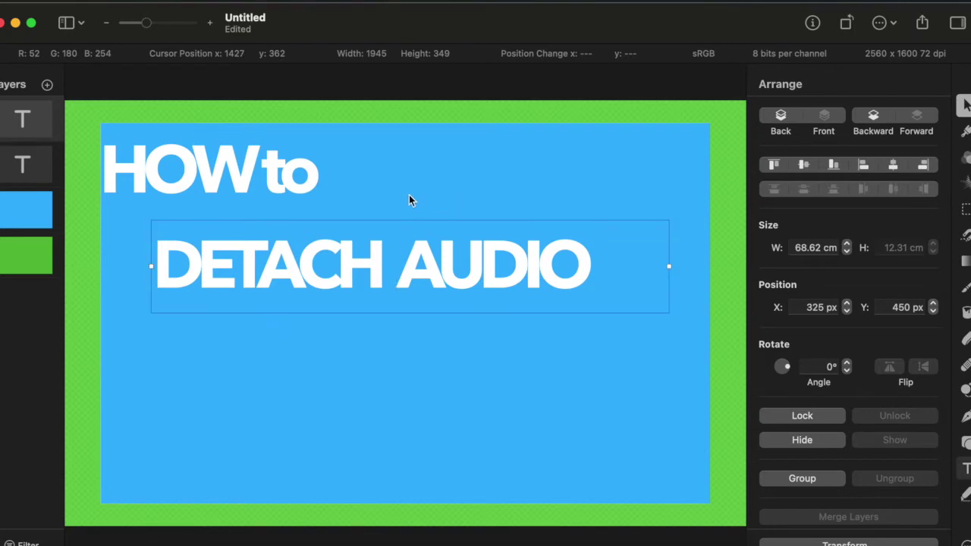
left_click_drag(256, 271, 312, 246)
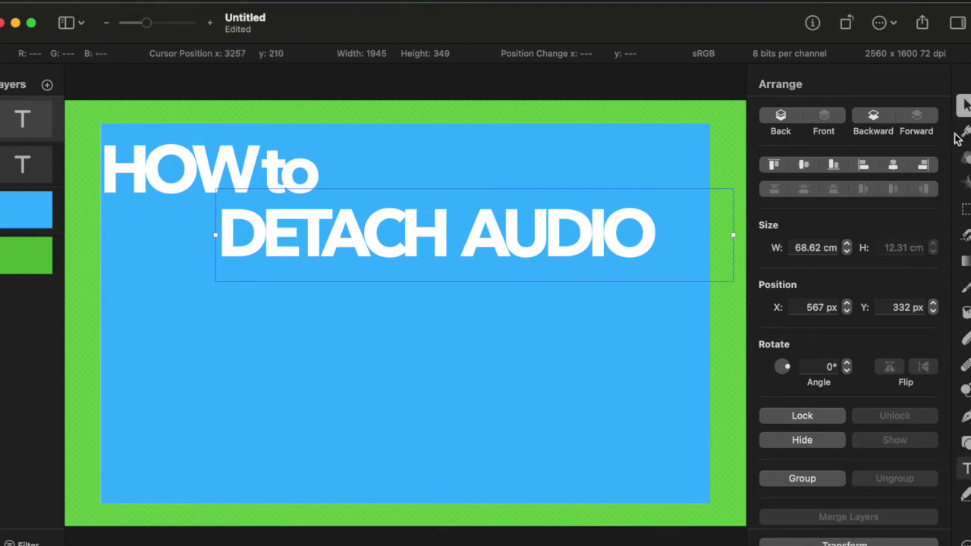
Step: Drag the desktop's video-timeline screenshot onto the thumbnail canvas
left_click(31, 25)
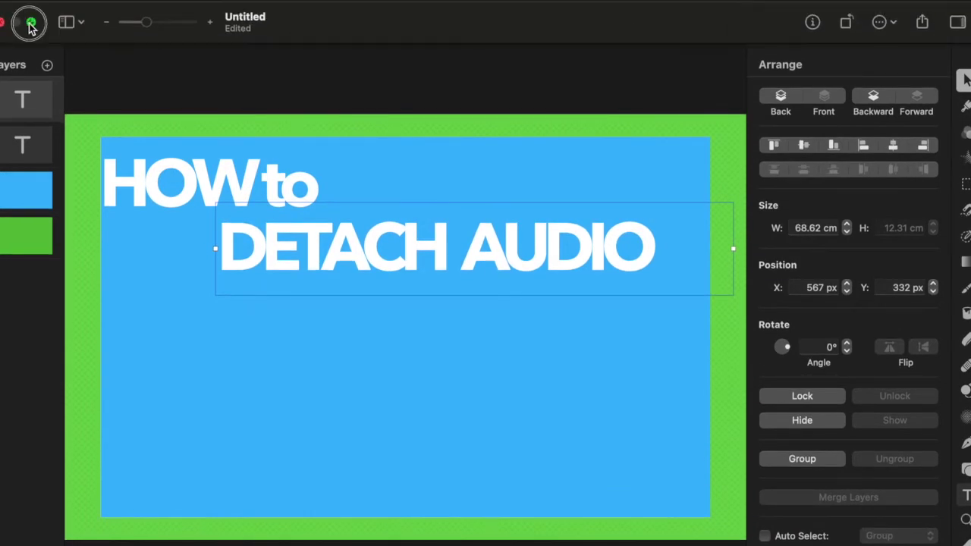
left_click(32, 23)
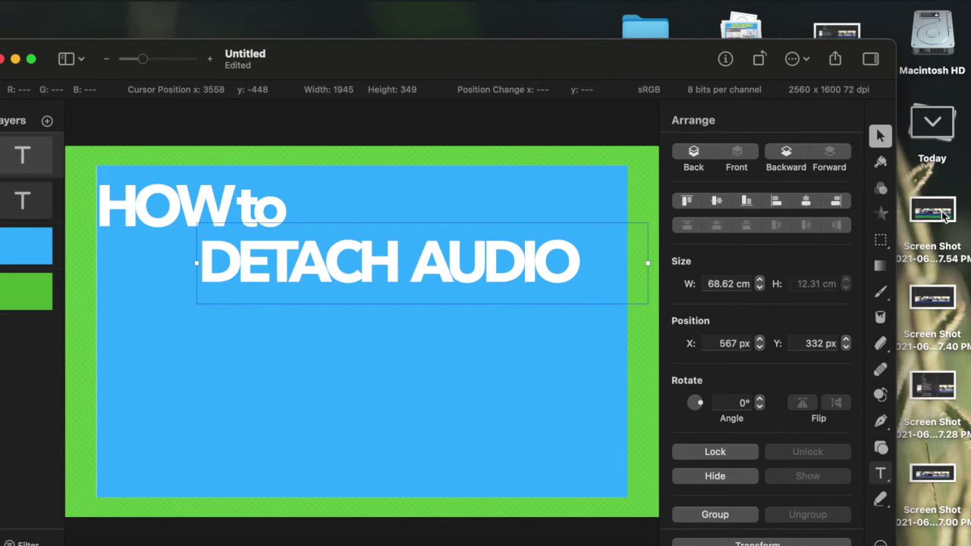
left_click_drag(945, 219, 467, 422)
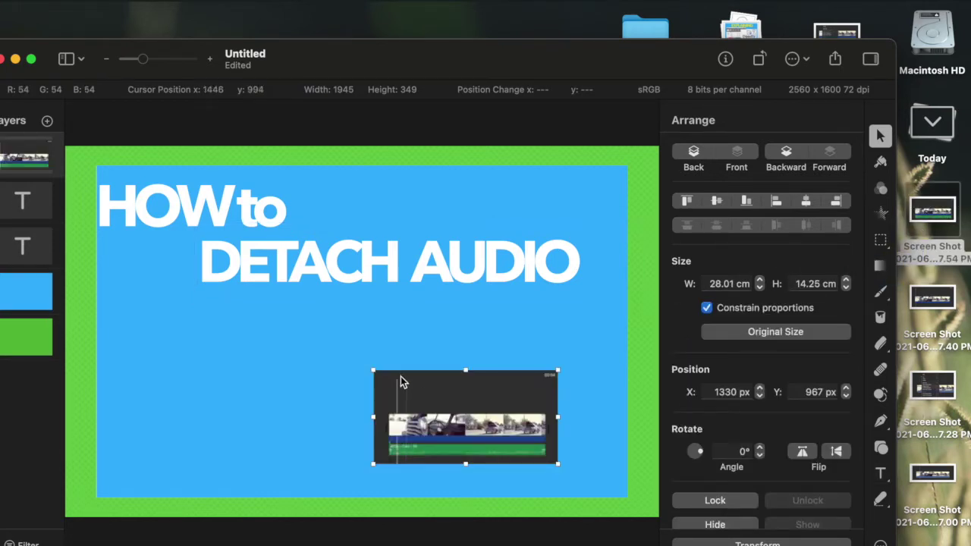
Step: Enlarge the screenshot and position it in the blue panel's lower left
left_click_drag(374, 373, 299, 329)
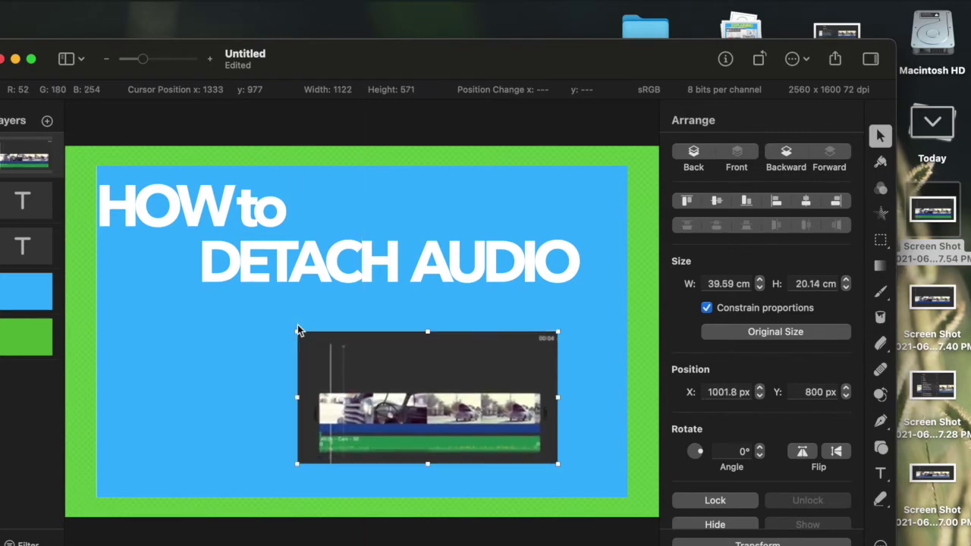
left_click_drag(555, 335, 751, 284)
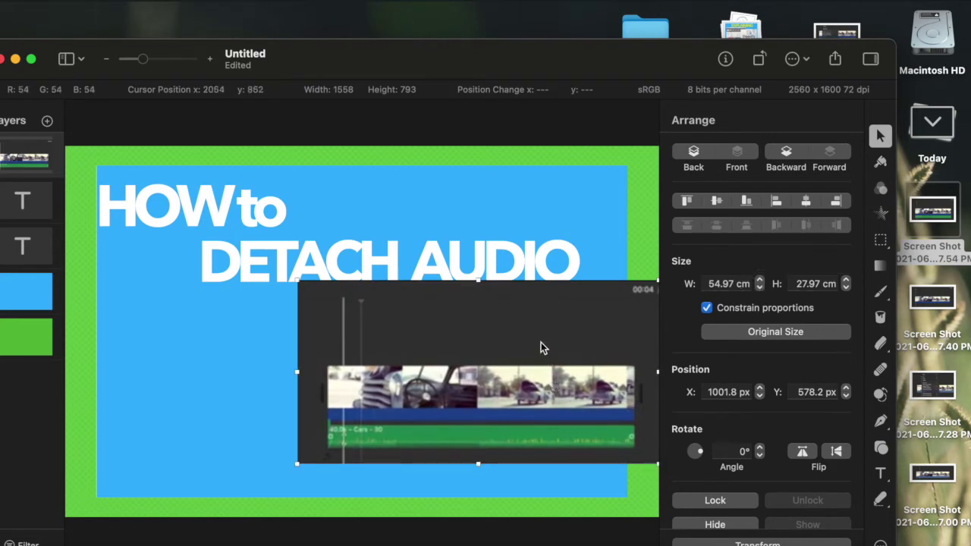
left_click_drag(531, 344, 346, 357)
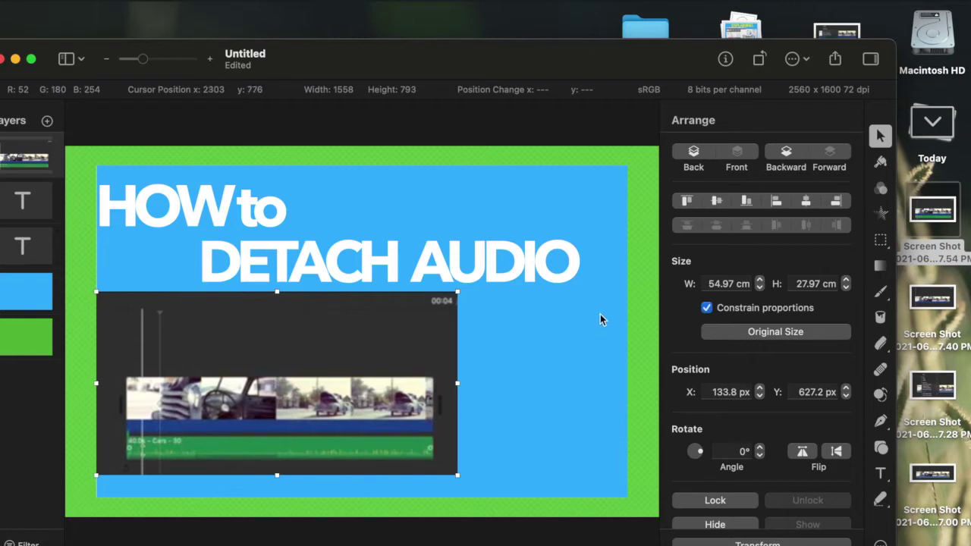
left_click(541, 267)
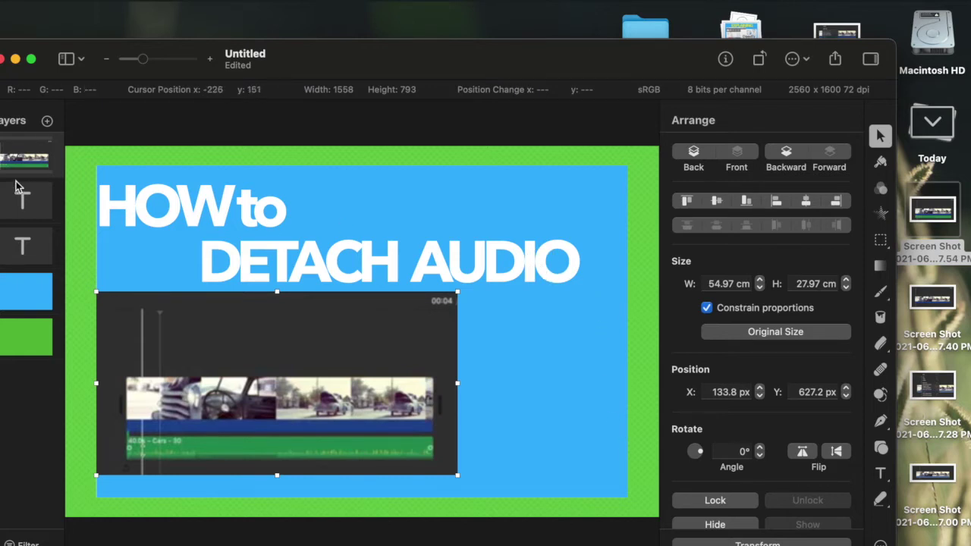
left_click(539, 265)
Step: Append ' in' so the second line reads 'DETACH AUDIO in', and shift the window aside
double_click(596, 269)
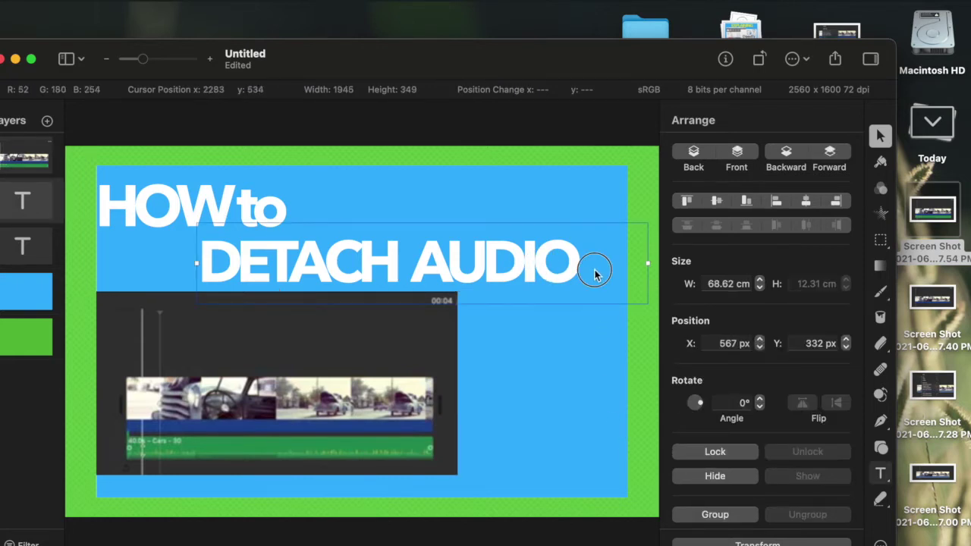
type("in")
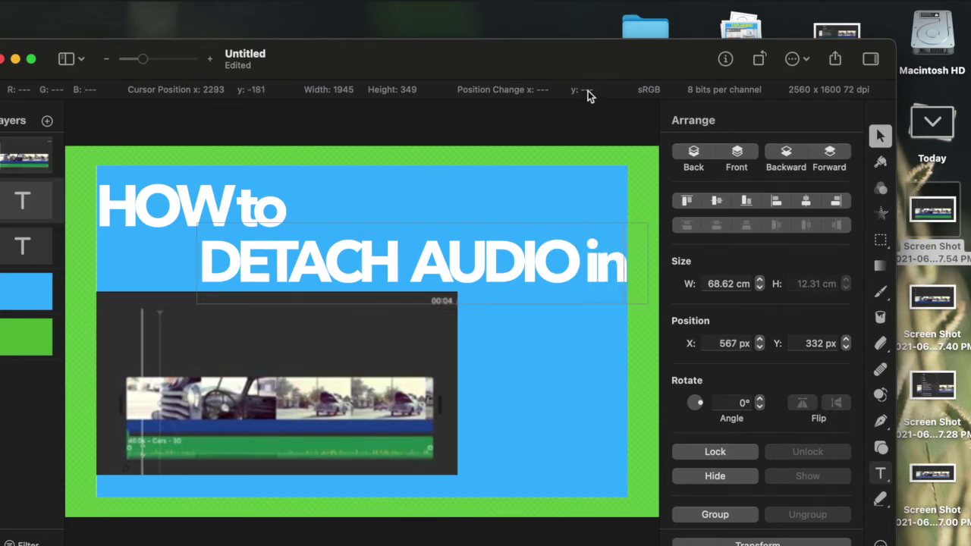
left_click_drag(579, 60, 370, 61)
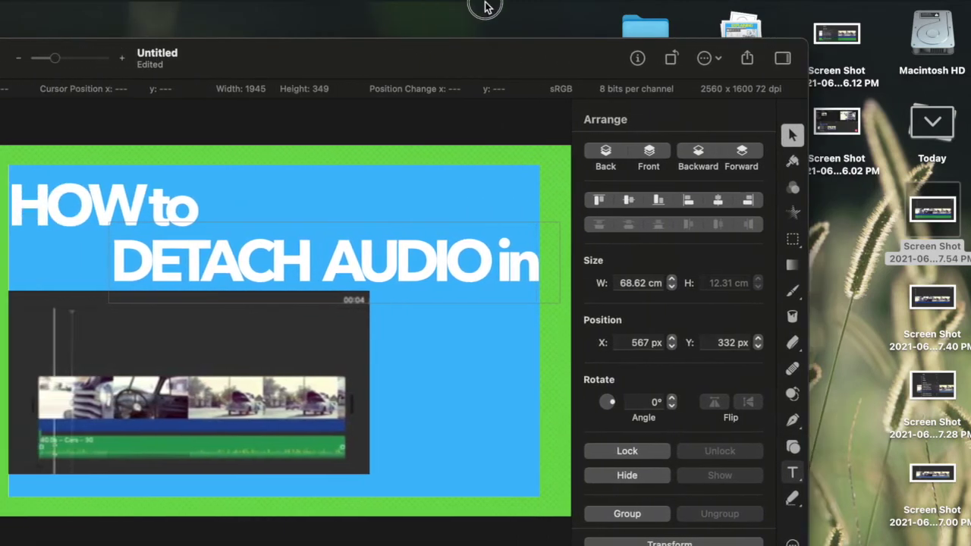
left_click_drag(485, 7, 554, 0)
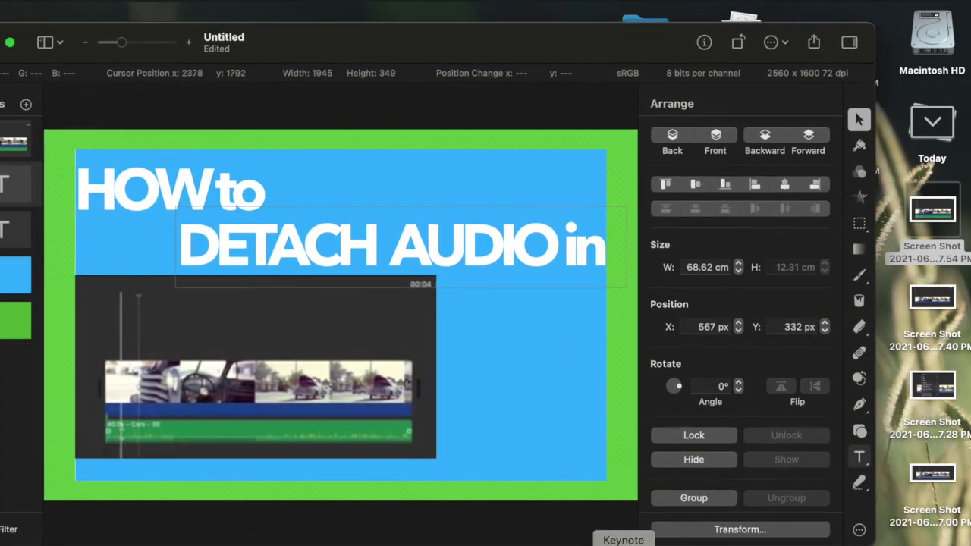
Step: Search Google for iMovie in Chrome and screenshot the iMovie star logo
left_click(378, 545)
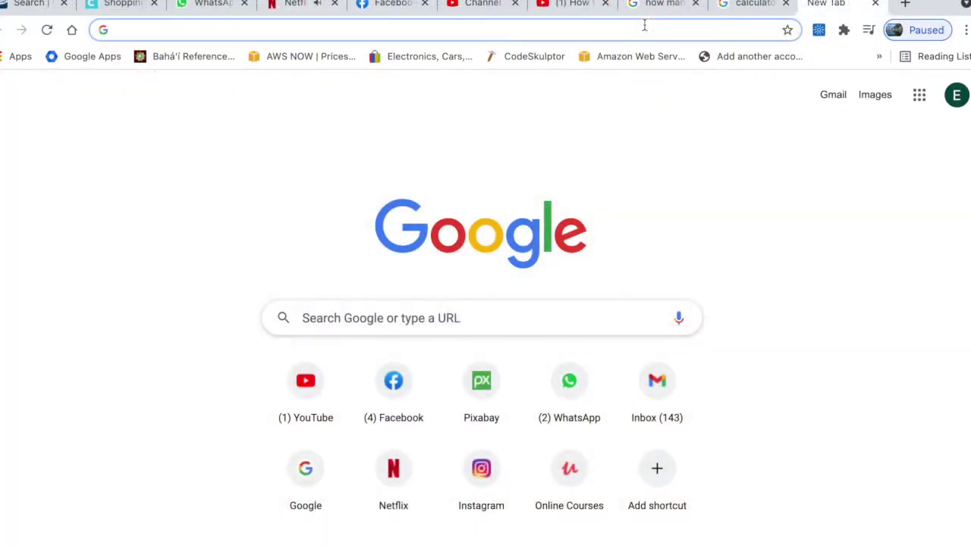
type("iMovie")
key("Return")
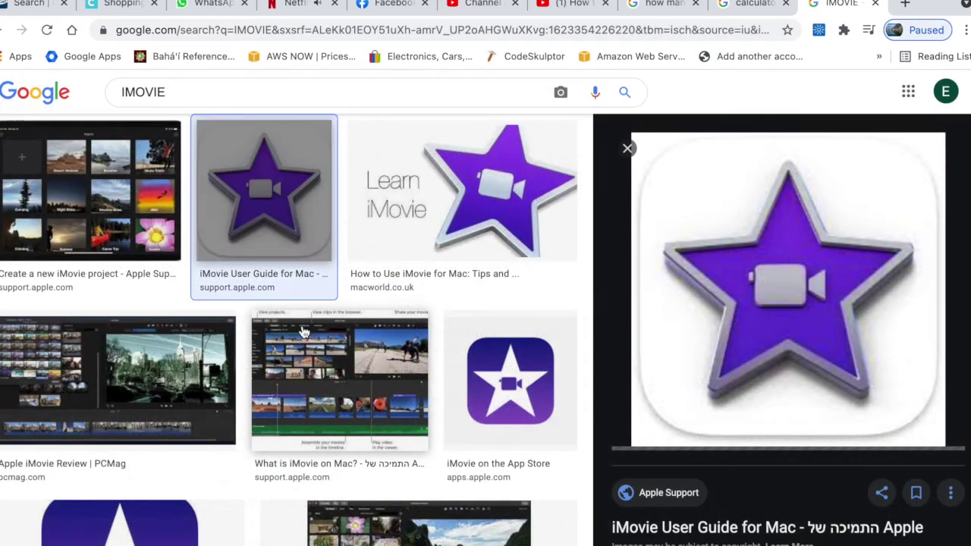
key("super+shift+4")
left_click_drag(653, 157, 922, 415)
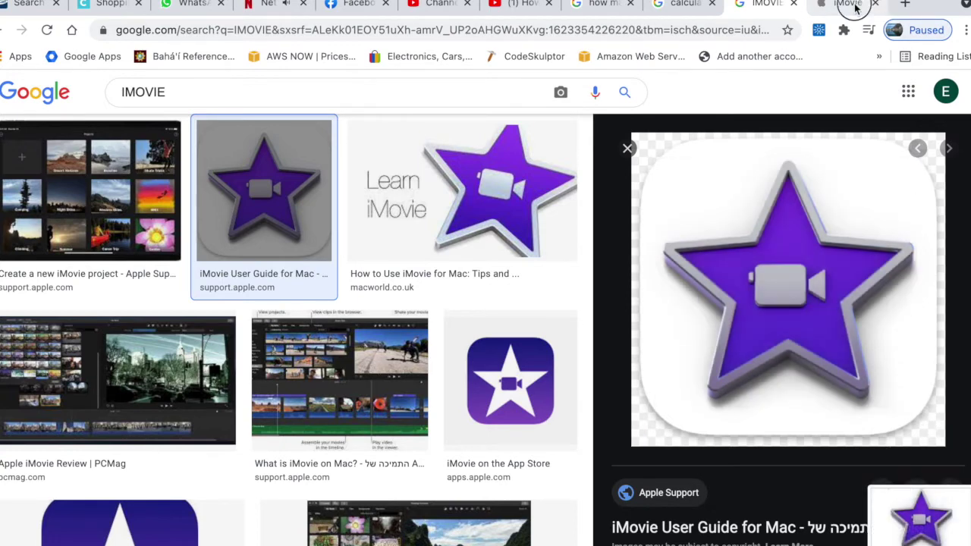
Step: Close the iMovie tab and open a fresh blank tab
left_click(856, 7)
left_click(876, 4)
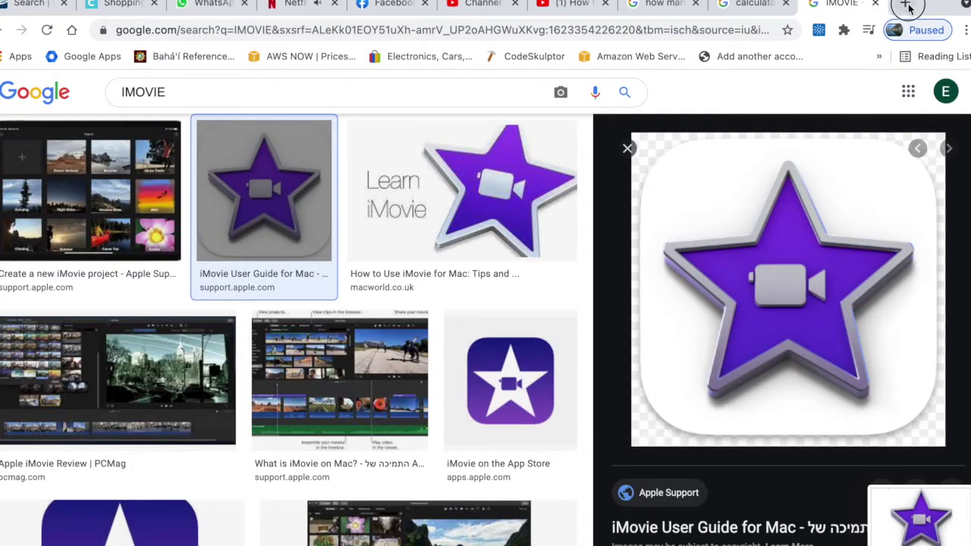
left_click(906, 6)
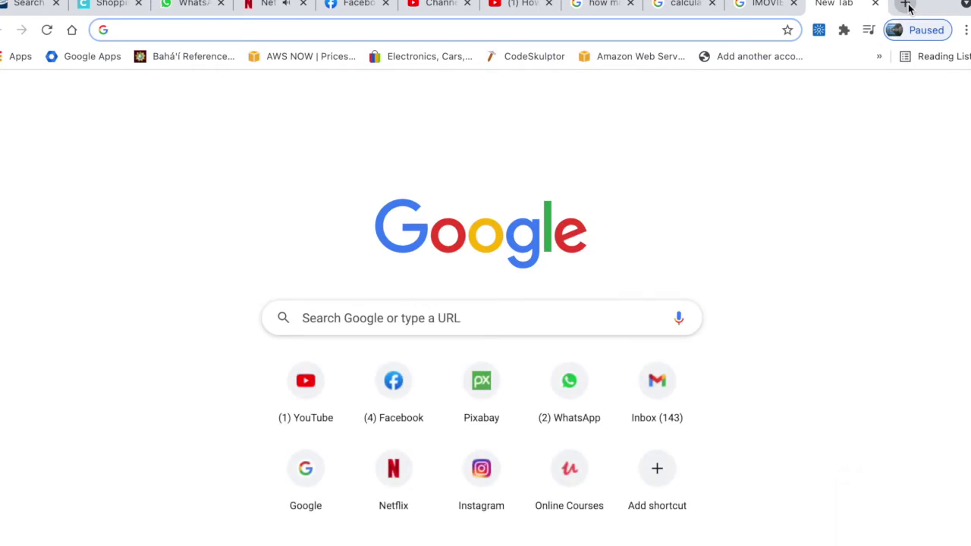
Step: Remove the background from the star screenshot on remove.bg and download the result
type("remove.bg")
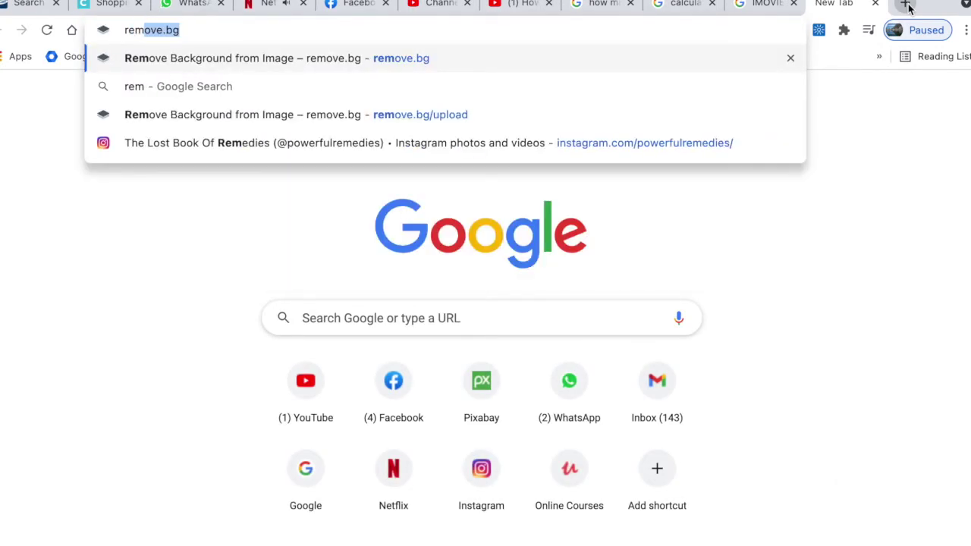
key("Return")
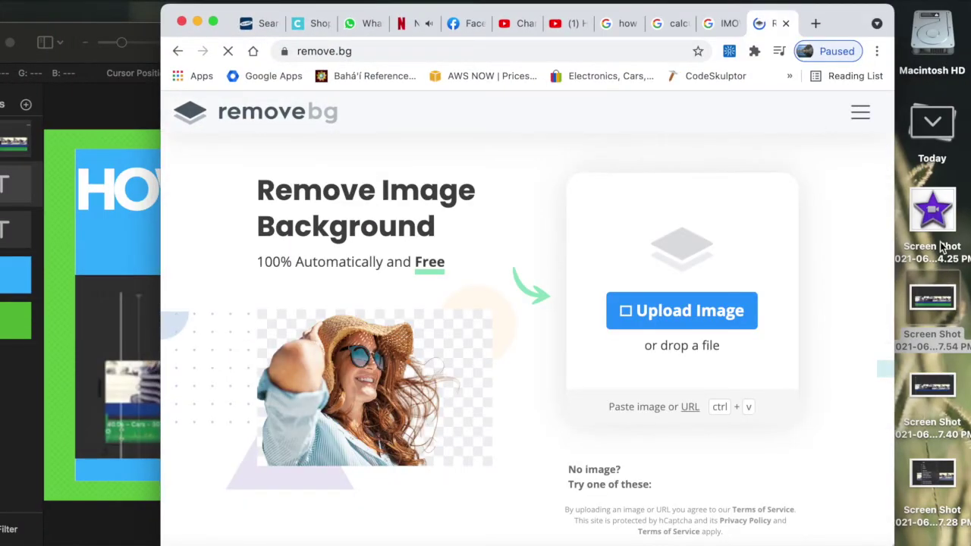
left_click_drag(939, 218, 685, 324)
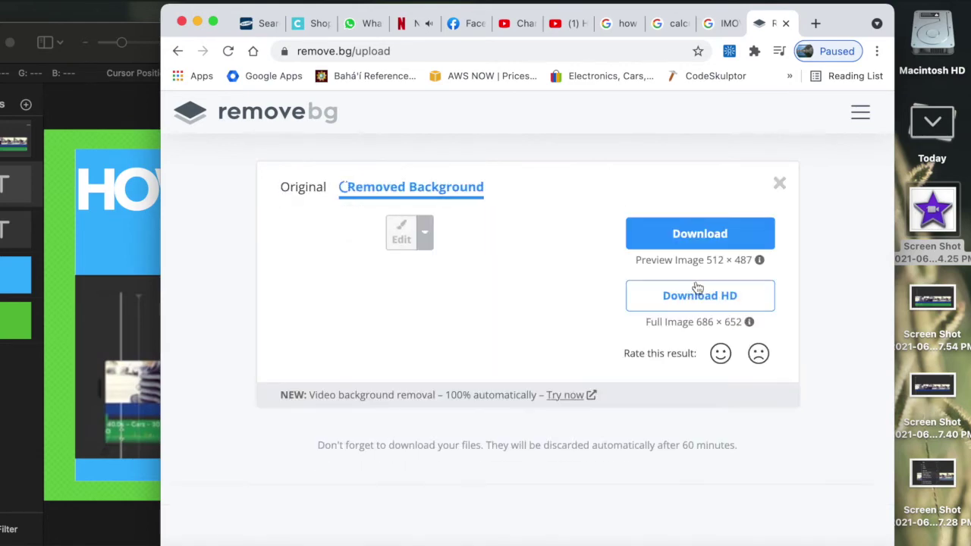
left_click(699, 271)
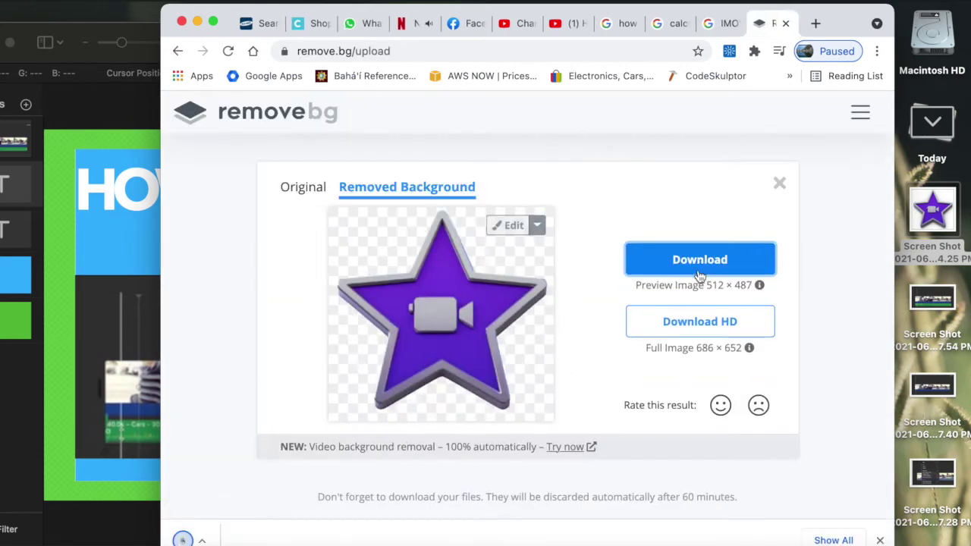
Step: Rename the downloaded cut-out to 'imovie', then close Preview and minimize Chrome
left_click(251, 540)
left_click(250, 25)
type("imovie")
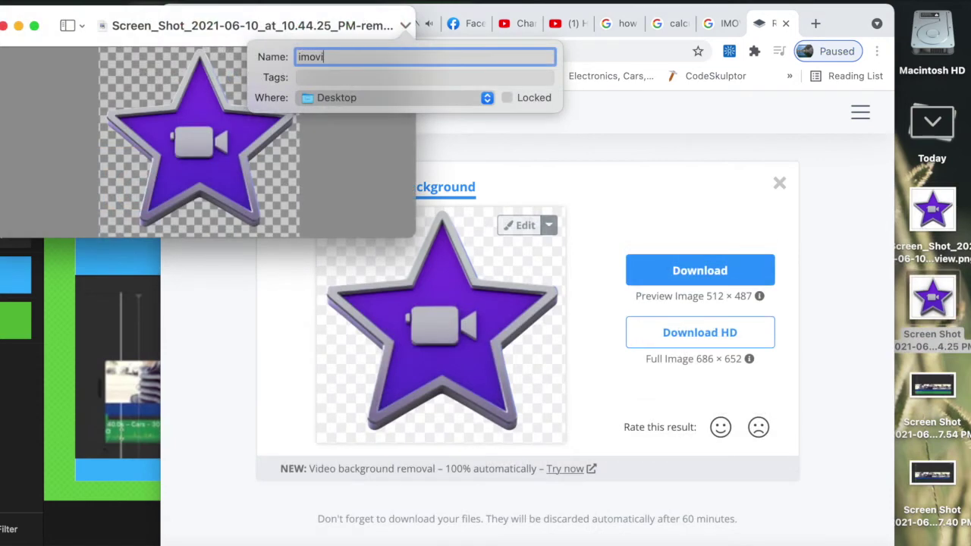
key("Return")
left_click(4, 26)
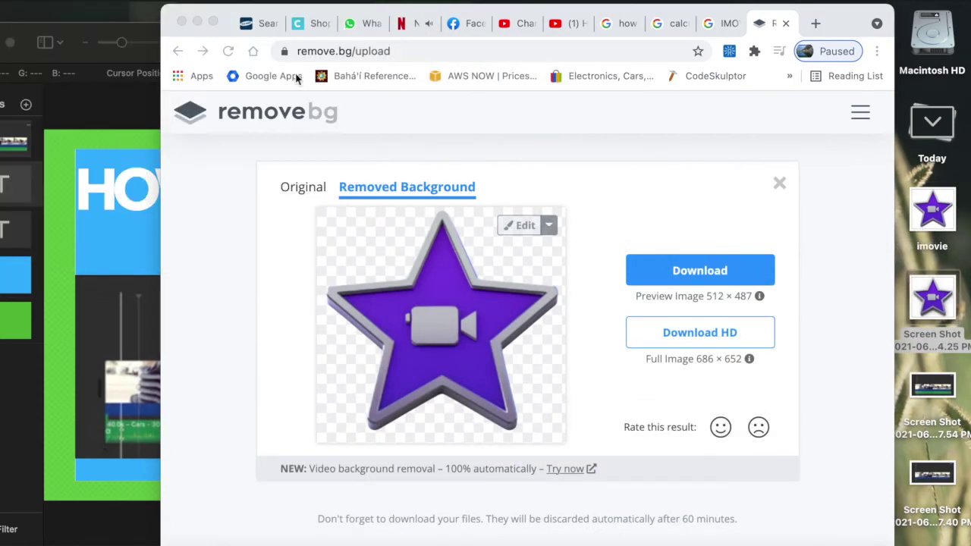
left_click(196, 23)
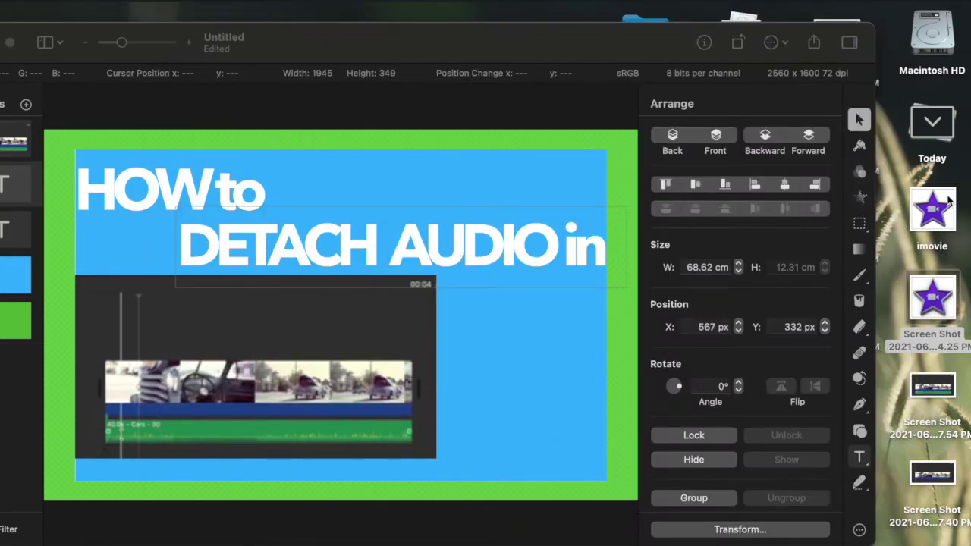
Step: Add the imovie star, enlarge it, move it lower, then select the 'DETACH AUDIO in' title
left_click_drag(949, 198, 500, 390)
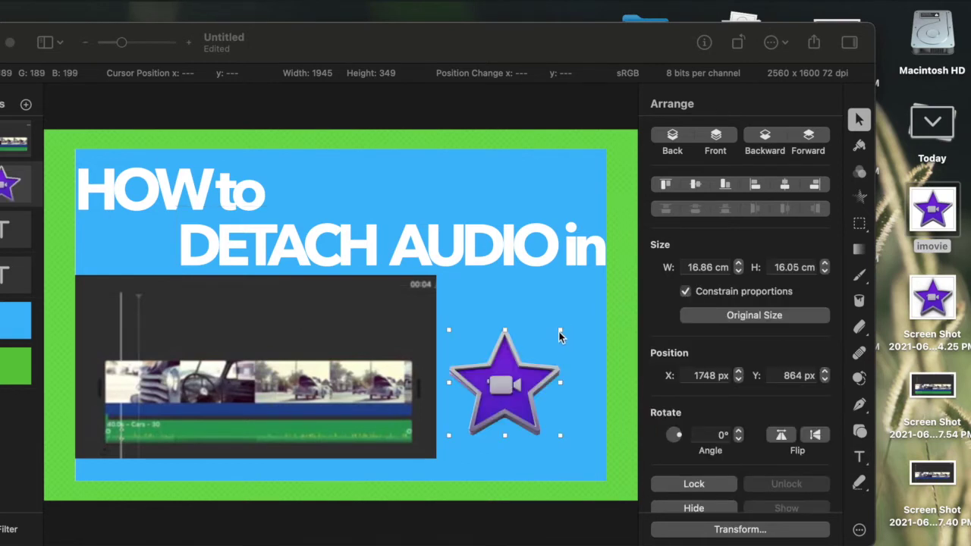
left_click(552, 343)
left_click_drag(561, 329, 647, 253)
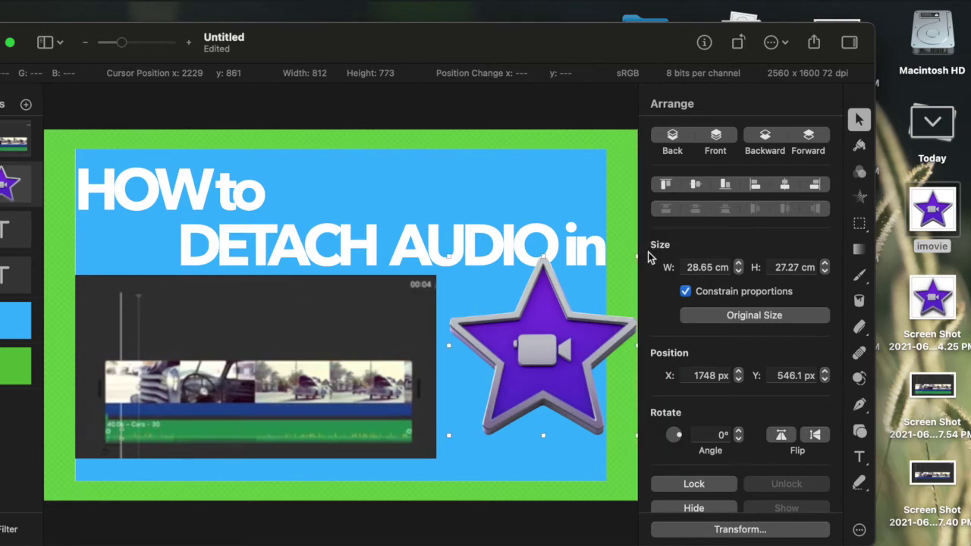
left_click_drag(549, 346, 563, 356)
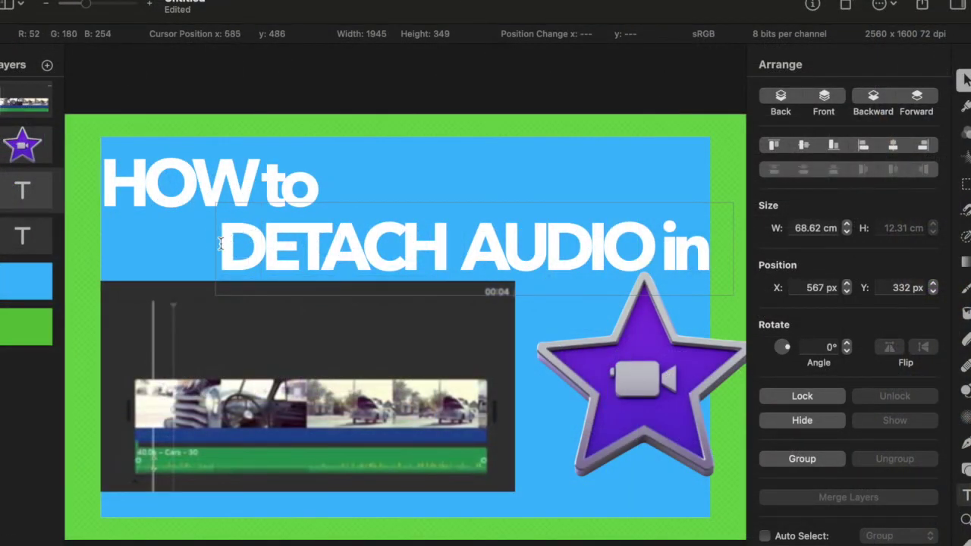
left_click_drag(219, 241, 656, 249)
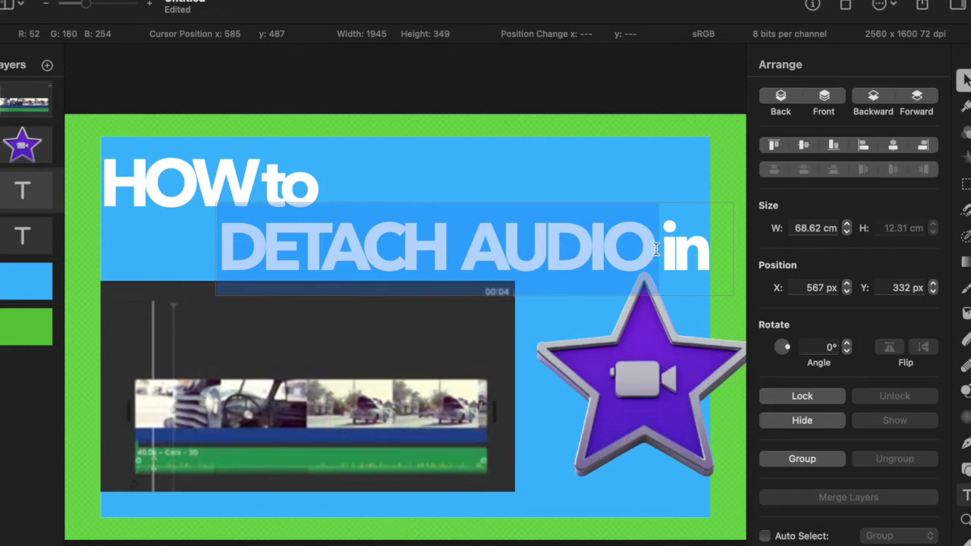
left_click(967, 498)
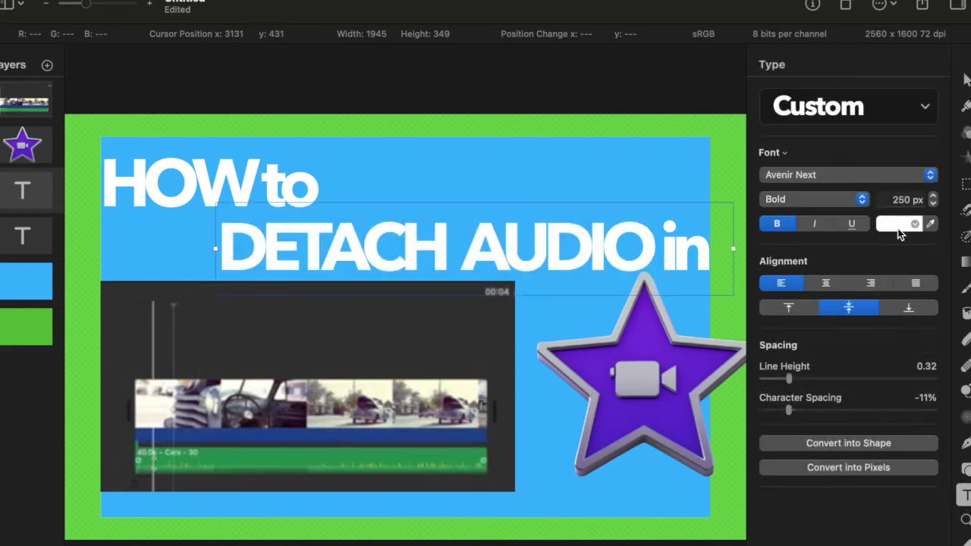
Step: Try yellow-orange, red and white as the title text colour
left_click(901, 225)
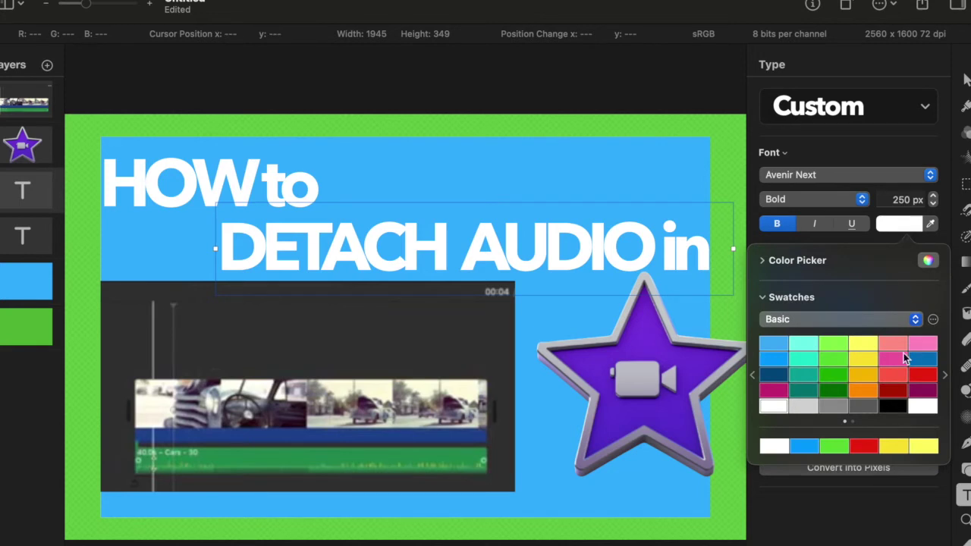
left_click(864, 376)
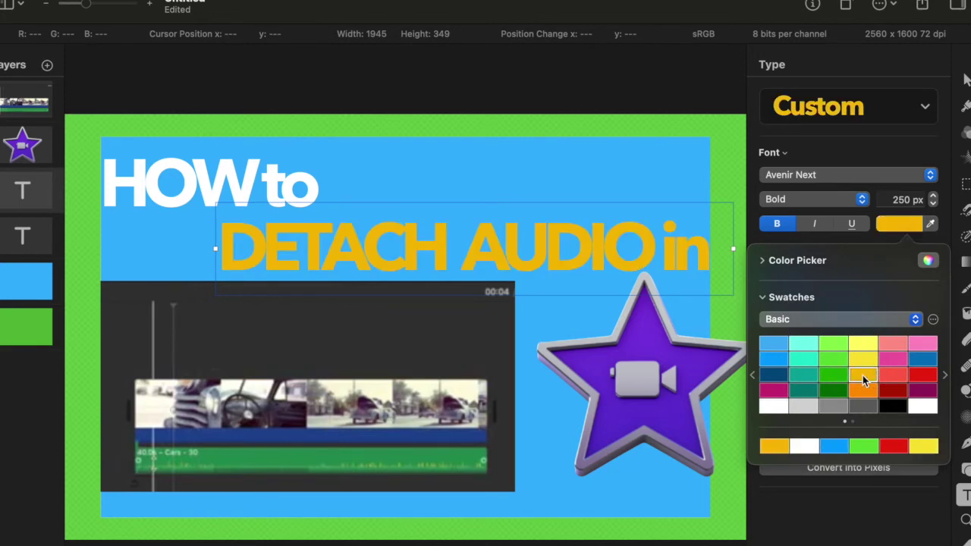
left_click(931, 378)
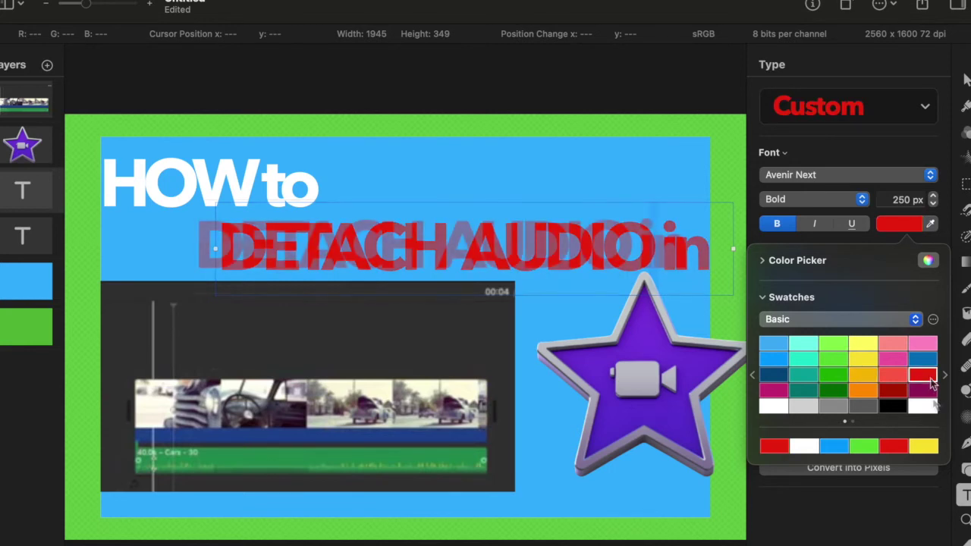
left_click(926, 406)
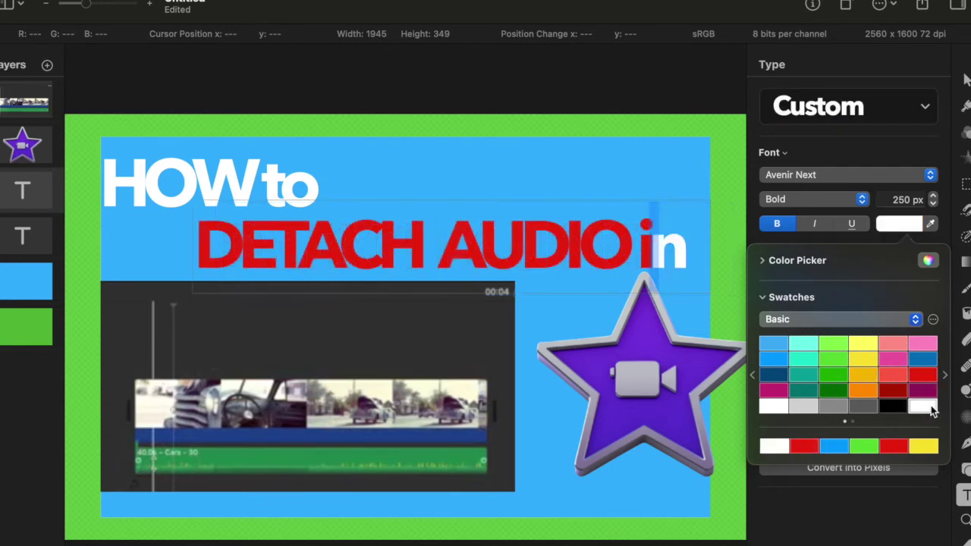
left_click(640, 237)
Step: Make the word 'in' in the title white
left_click_drag(646, 245, 660, 245)
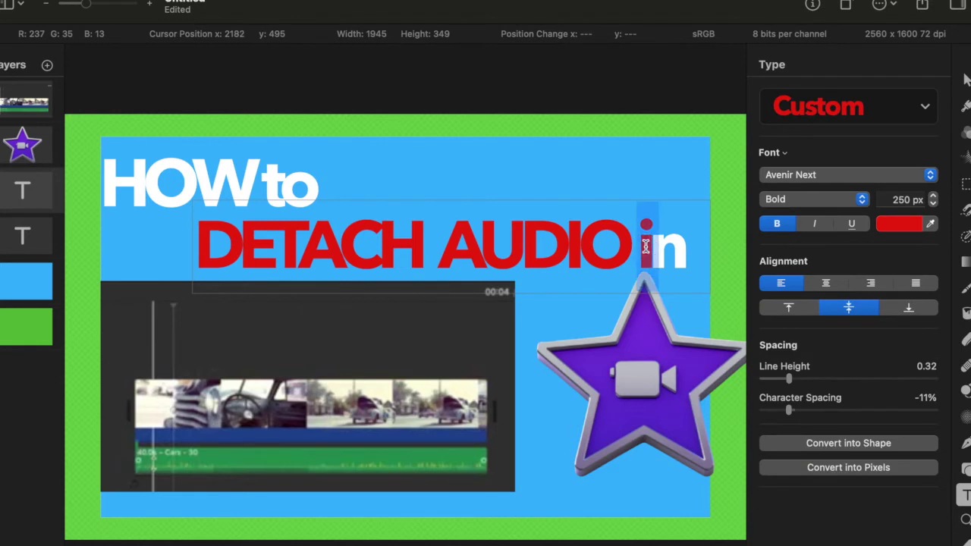
left_click(900, 226)
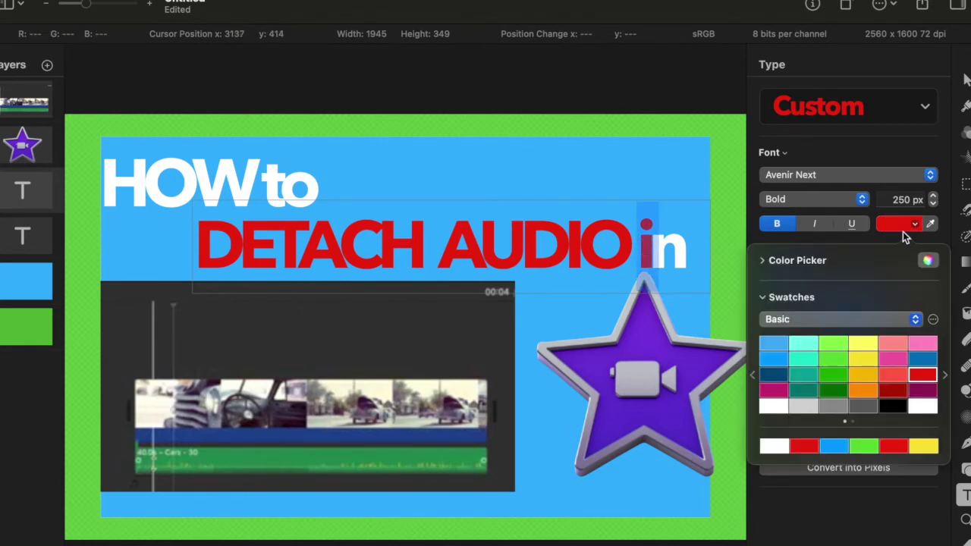
left_click(924, 406)
left_click(678, 158)
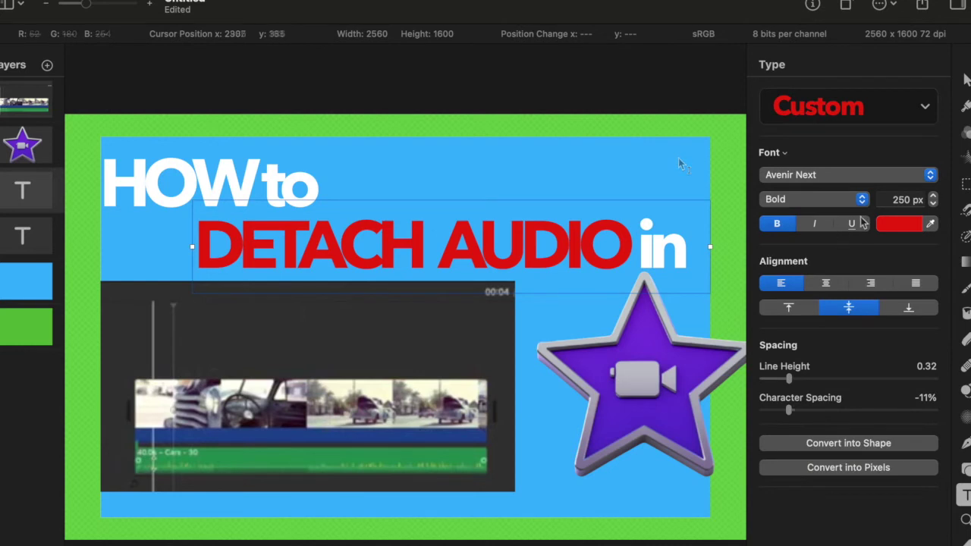
Step: Test several swatches, then give the title a fine-tuned red from the colour wheel
left_click(903, 226)
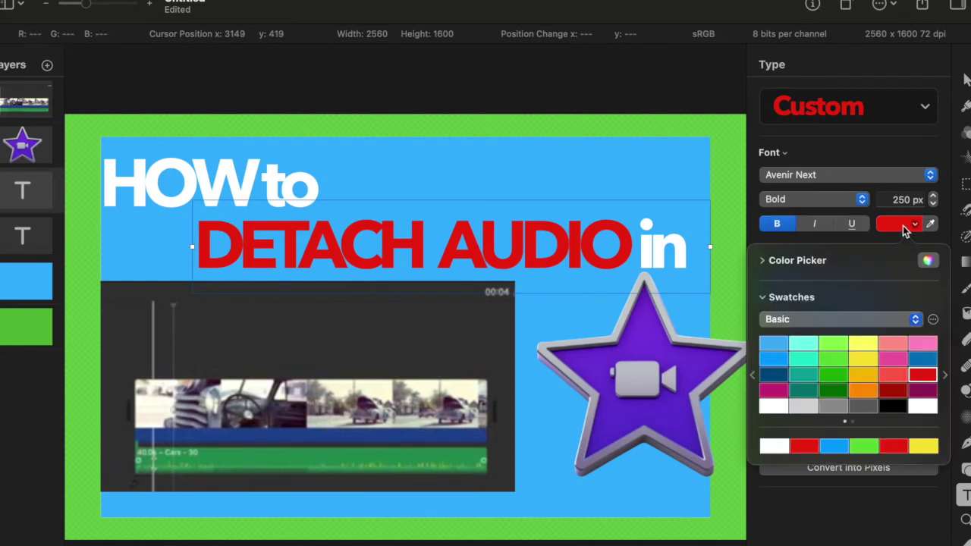
left_click(804, 360)
left_click(781, 348)
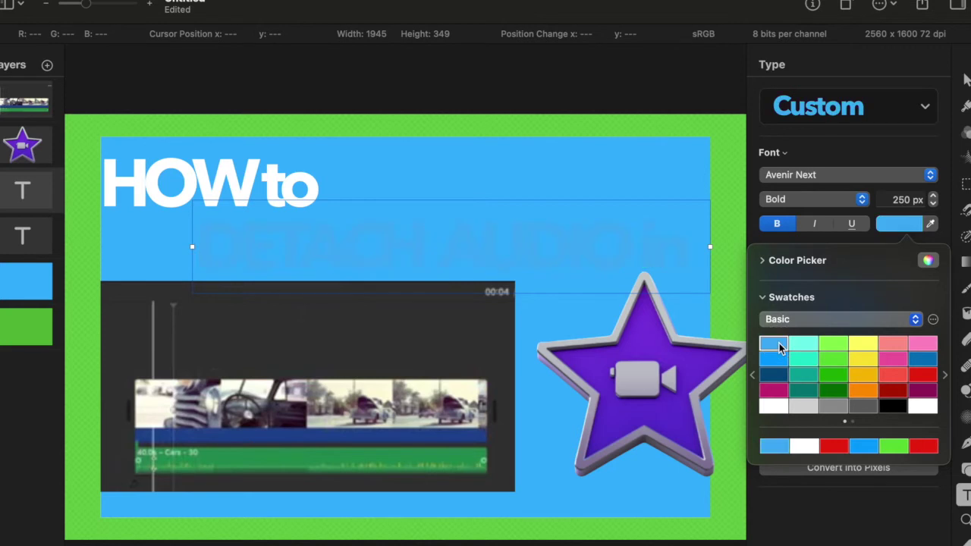
left_click(804, 408)
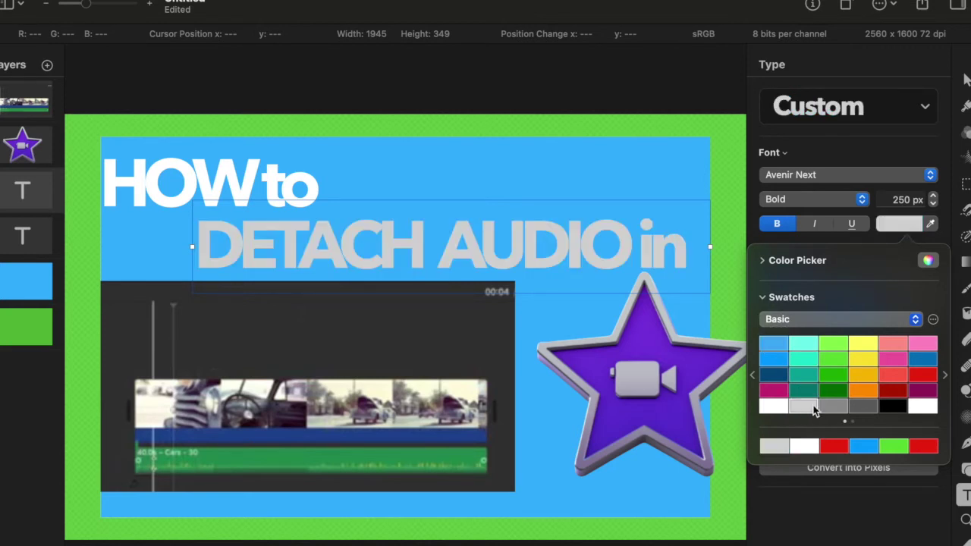
left_click(838, 404)
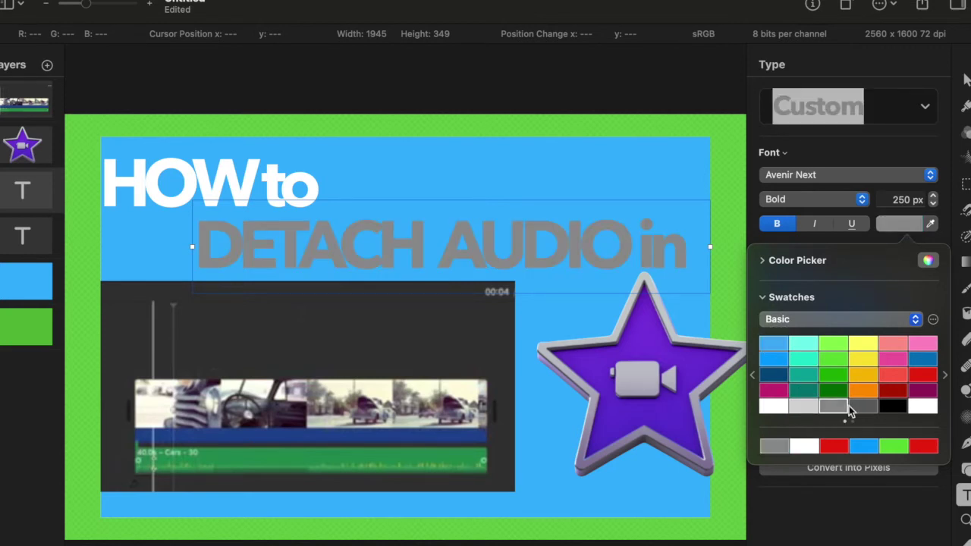
left_click(864, 410)
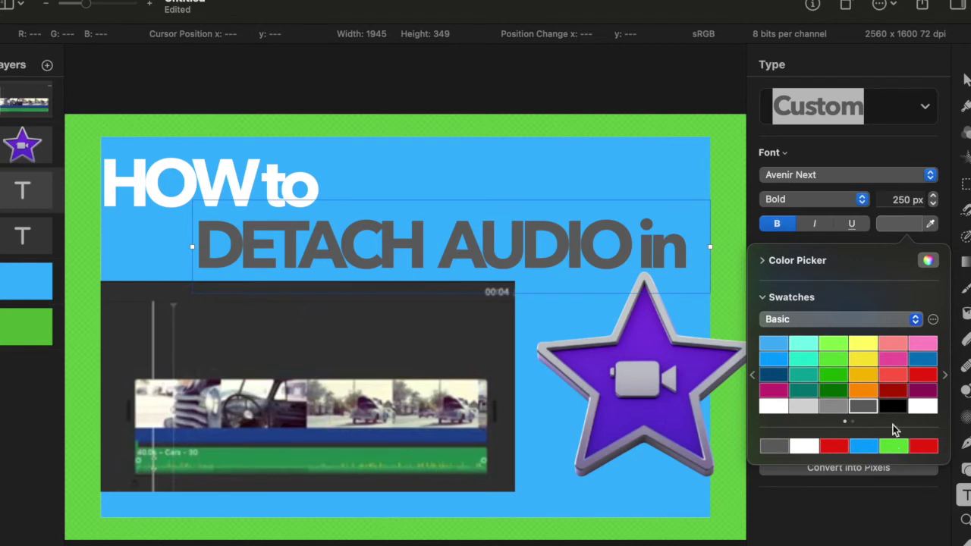
left_click(863, 390)
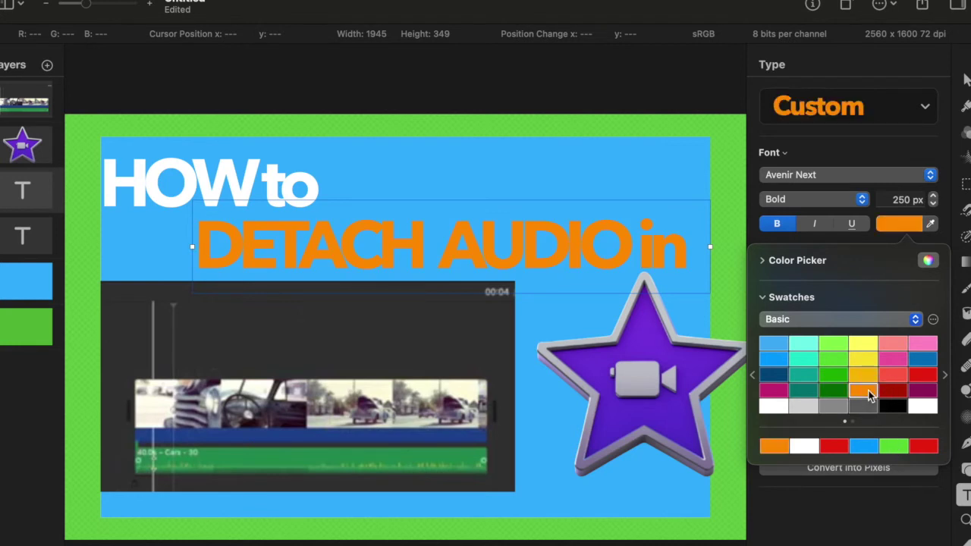
left_click(930, 261)
left_click(758, 233)
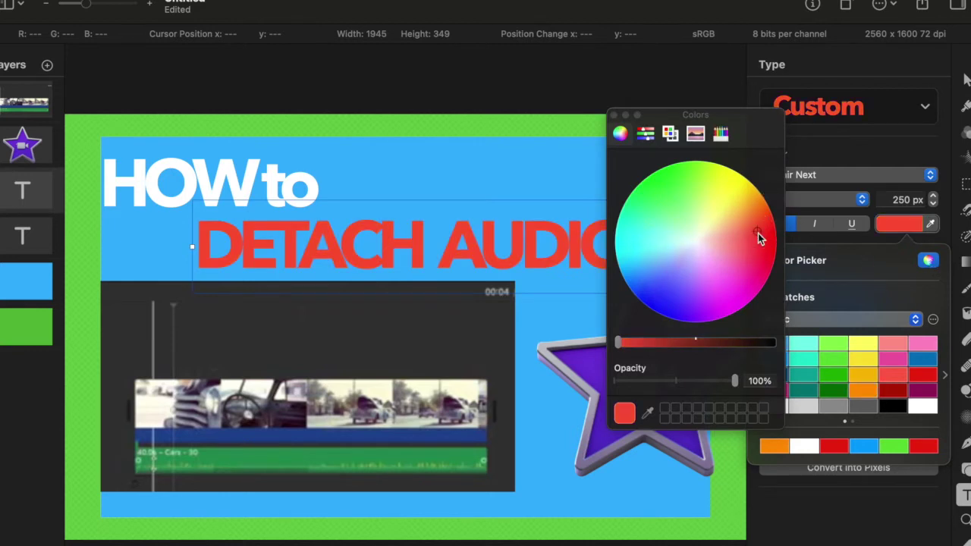
left_click_drag(759, 233, 765, 237)
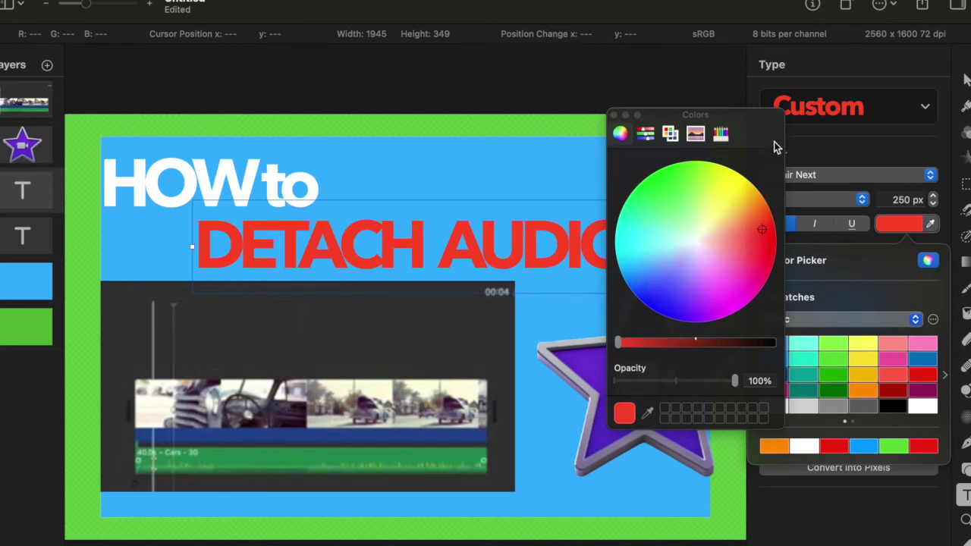
left_click(614, 115)
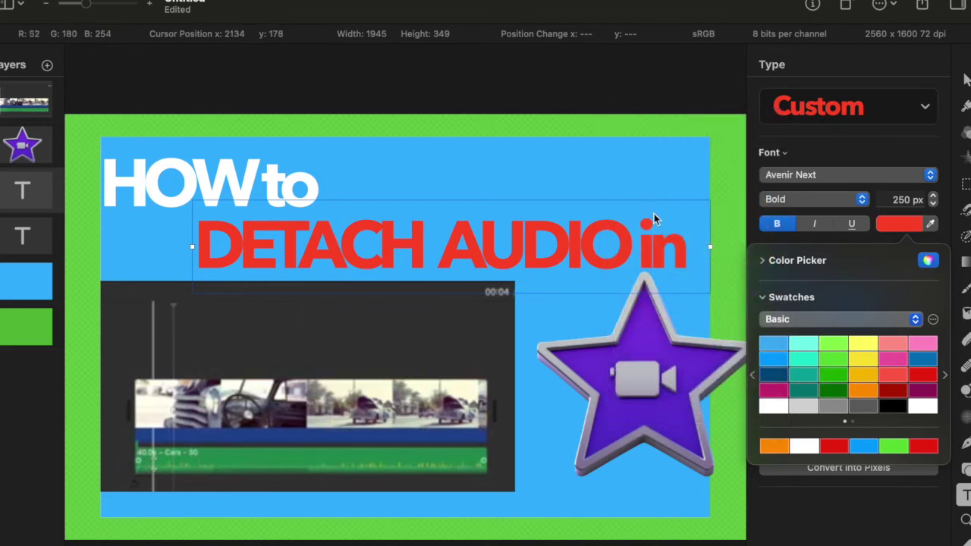
Step: Reselect 'in', set it back to white and finish editing the title
left_click_drag(639, 241, 659, 241)
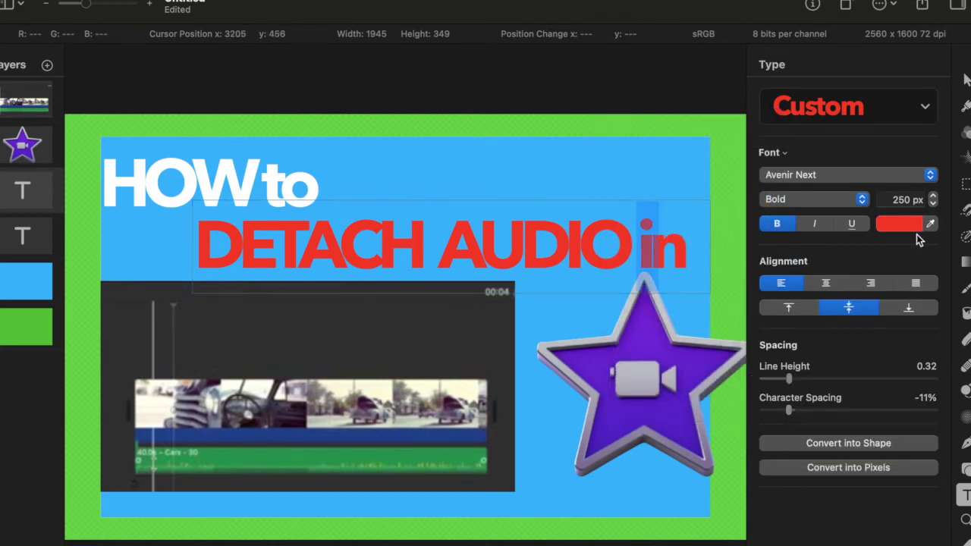
left_click(910, 223)
left_click(923, 404)
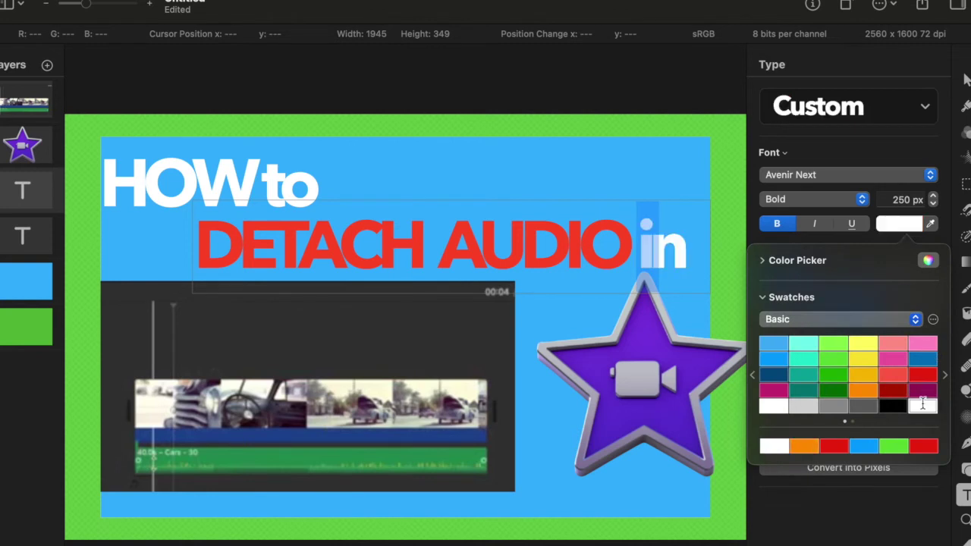
left_click(673, 175)
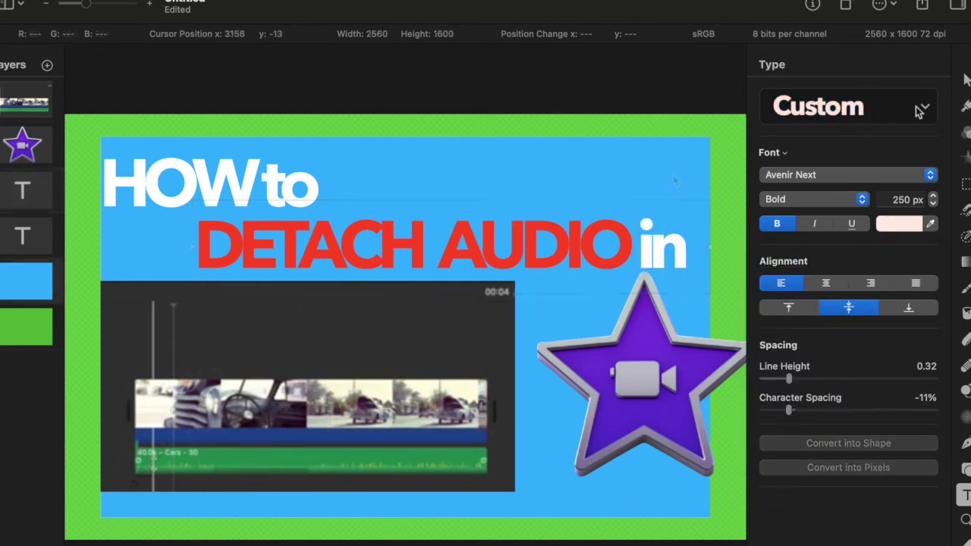
left_click(966, 80)
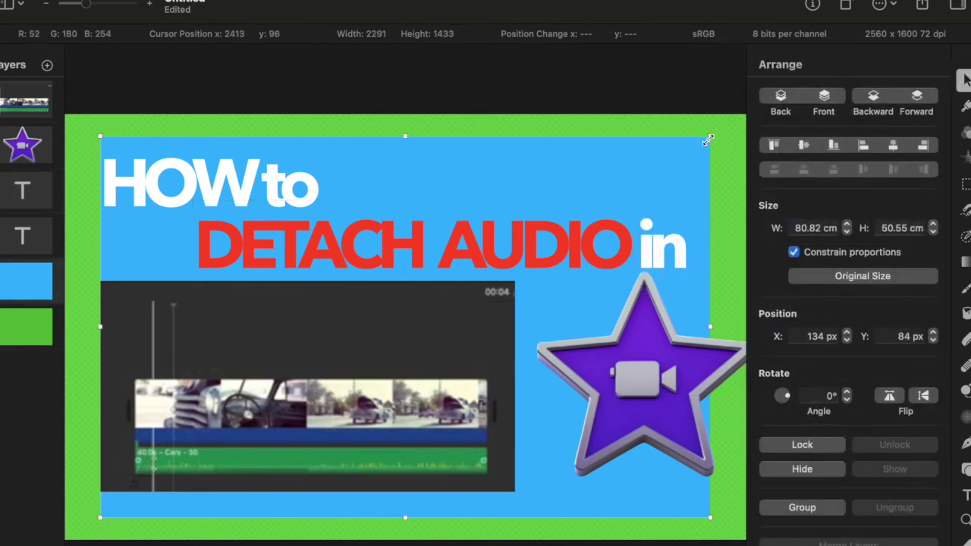
Step: Widen the blue panel left and right to 2423 x 1516 px, leaving a thin green border
left_click_drag(720, 136, 761, 139)
key("Escape")
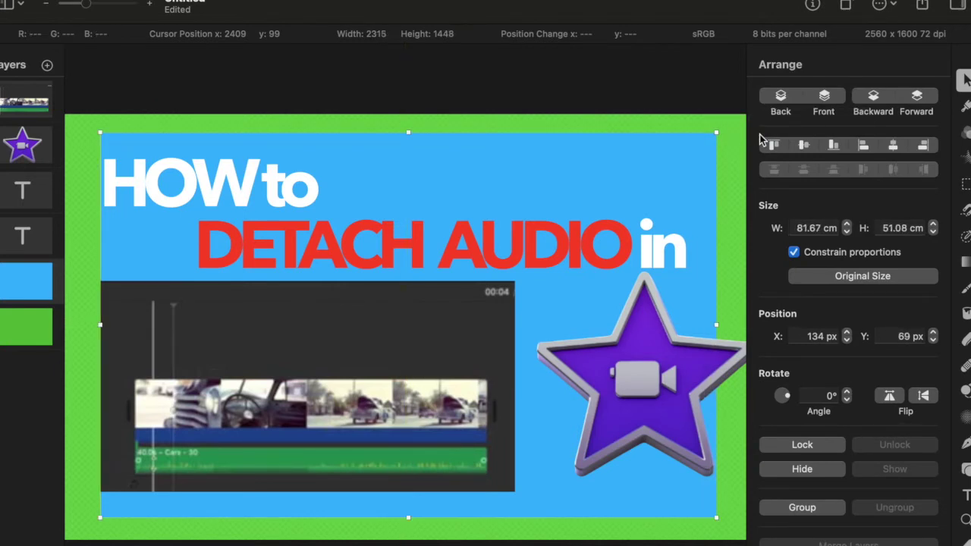
left_click_drag(717, 324, 732, 324)
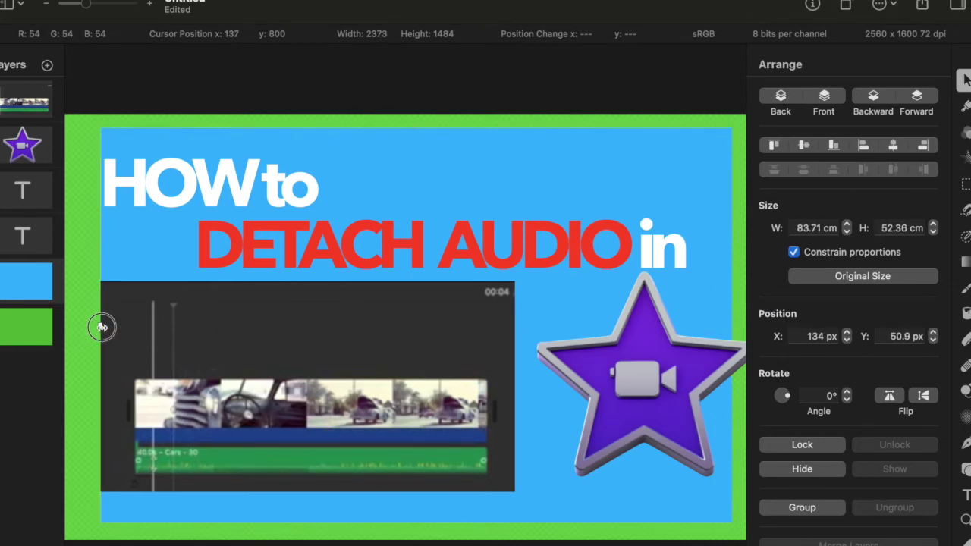
mouse_move(99, 328)
left_mouse_down()
mouse_move(78, 327)
mouse_move(88, 329)
left_mouse_up()
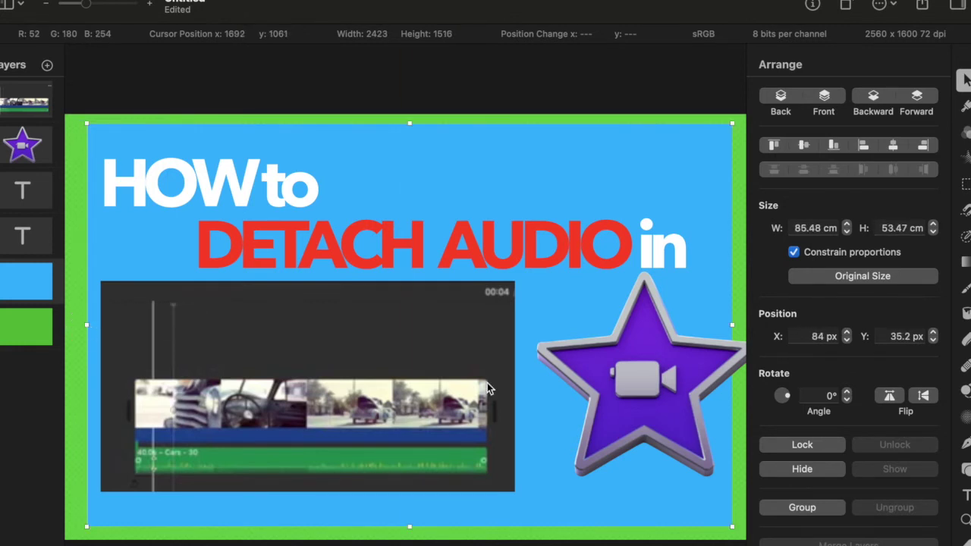
Step: Move the star onto the screenshot's right edge, layered below the title text and above the screenshot
left_click(21, 149)
left_click(649, 345)
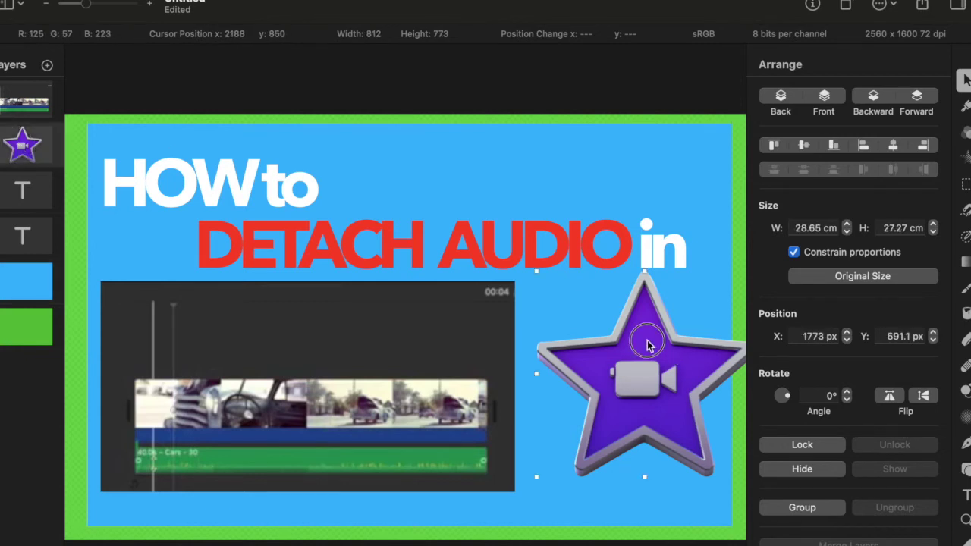
left_click_drag(649, 345, 622, 341)
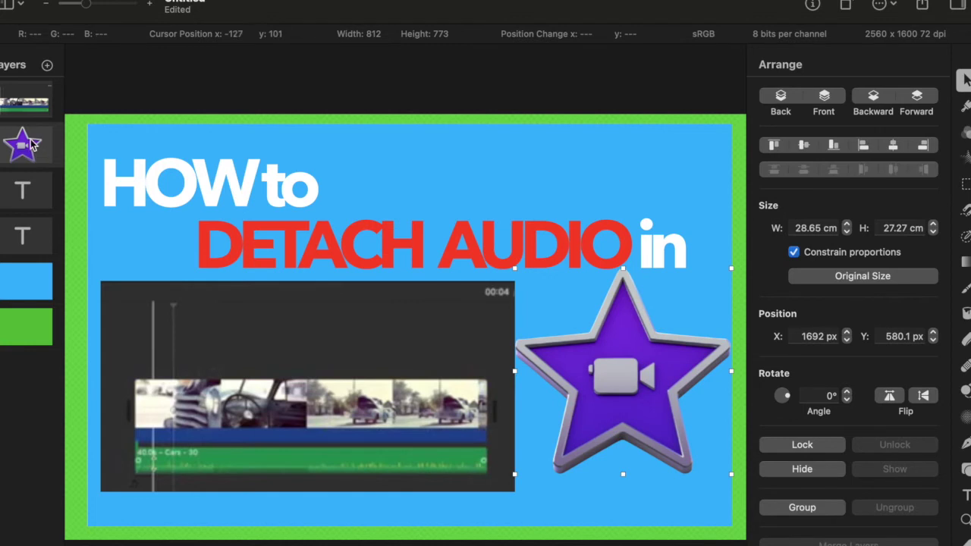
left_click_drag(30, 148, 29, 236)
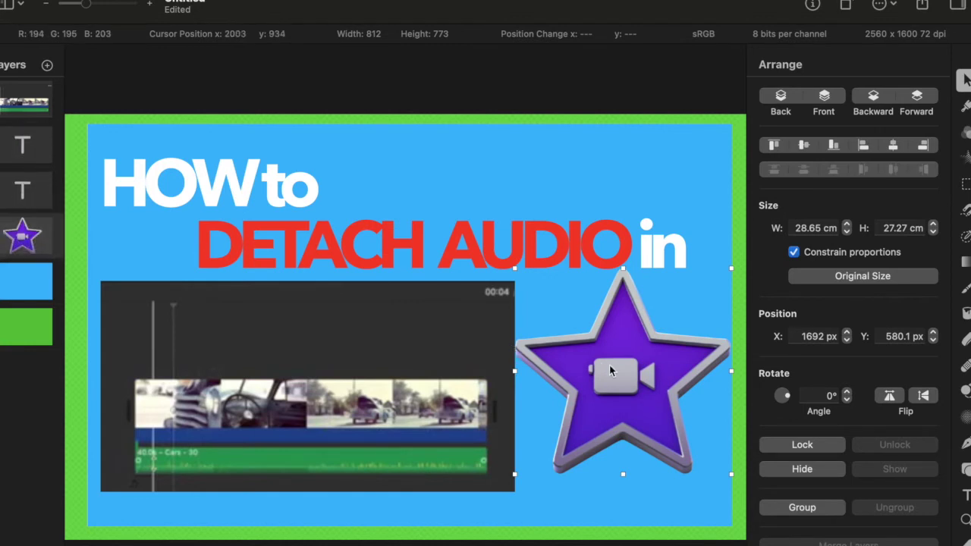
mouse_move(593, 365)
left_mouse_down()
mouse_move(575, 363)
mouse_move(583, 358)
left_mouse_up()
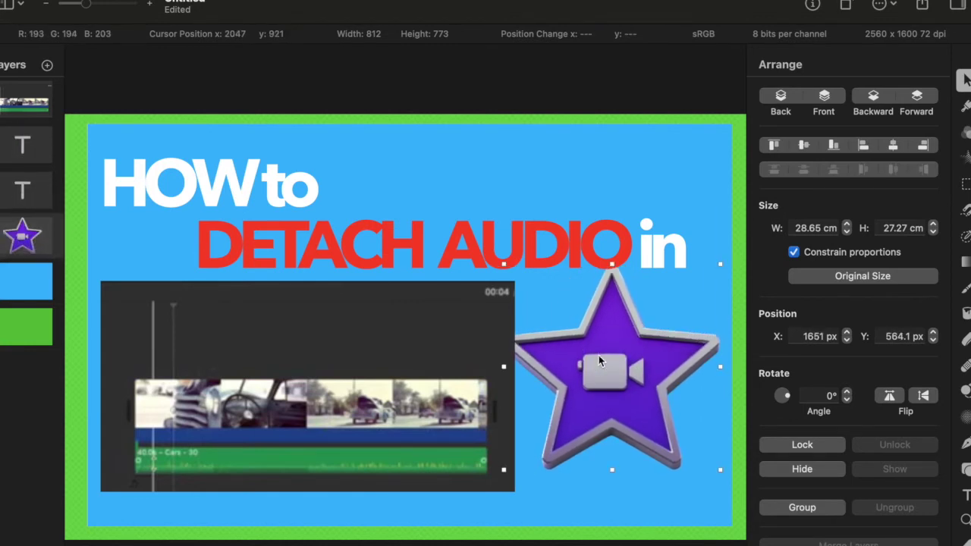
left_click_drag(26, 99, 24, 239)
left_click_drag(608, 377, 583, 361)
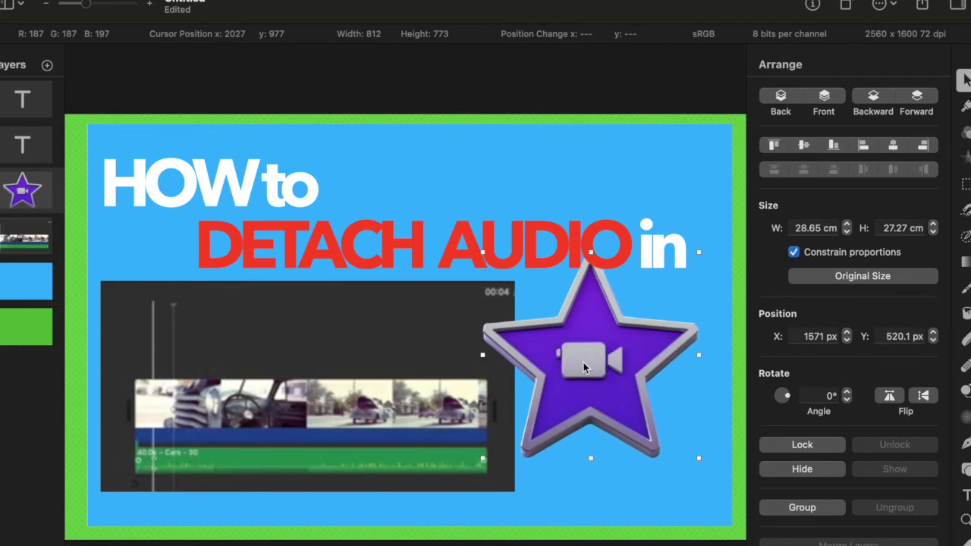
Step: Add a wide text box near the panel bottom reading iMOVIE
left_click(965, 494)
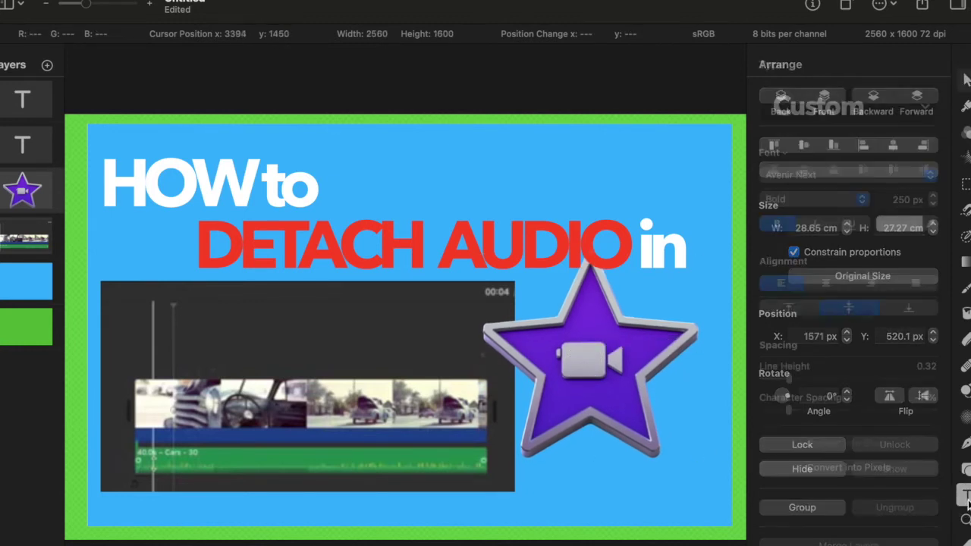
left_click(463, 495)
left_click_drag(516, 494, 697, 494)
left_click(535, 492)
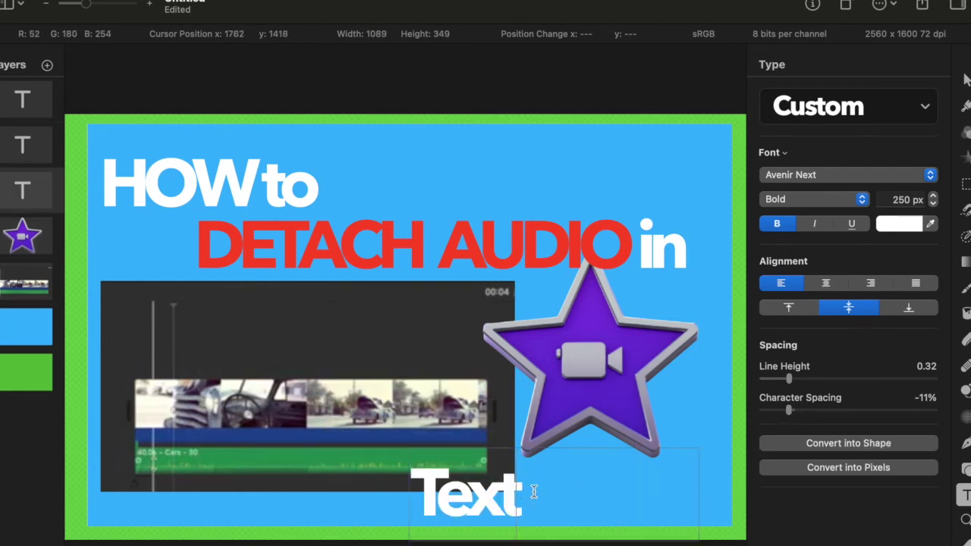
key("BackSpace")
key("BackSpace")
key("BackSpace")
key("BackSpace")
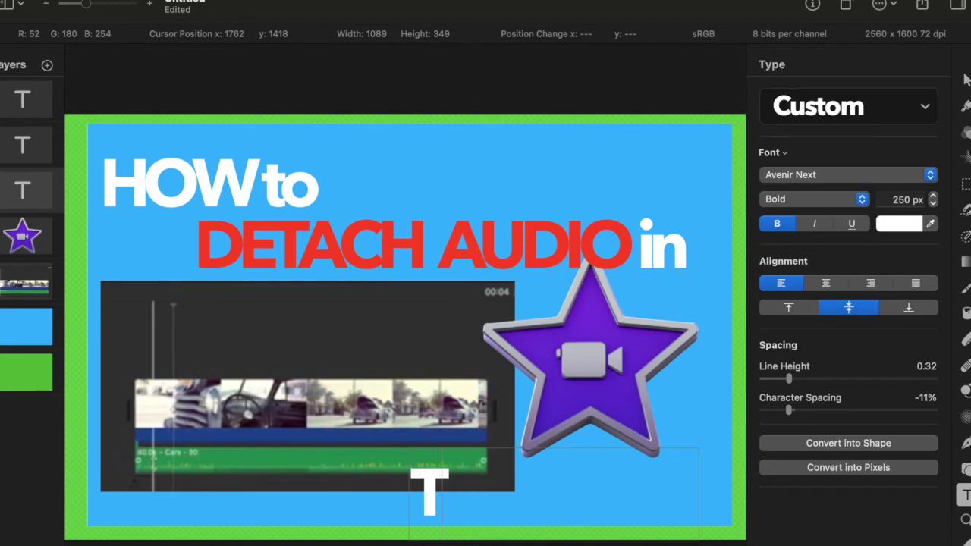
type("iM")
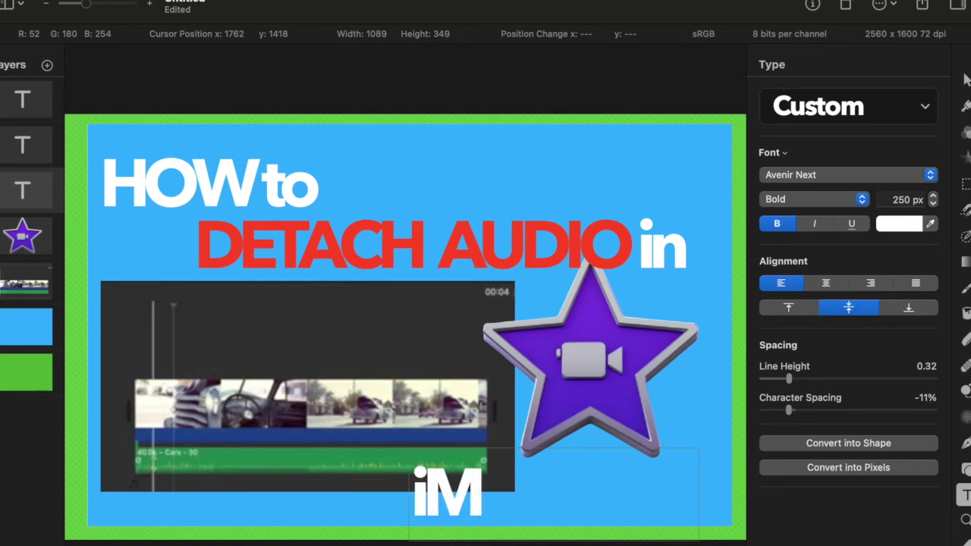
type("OVIE")
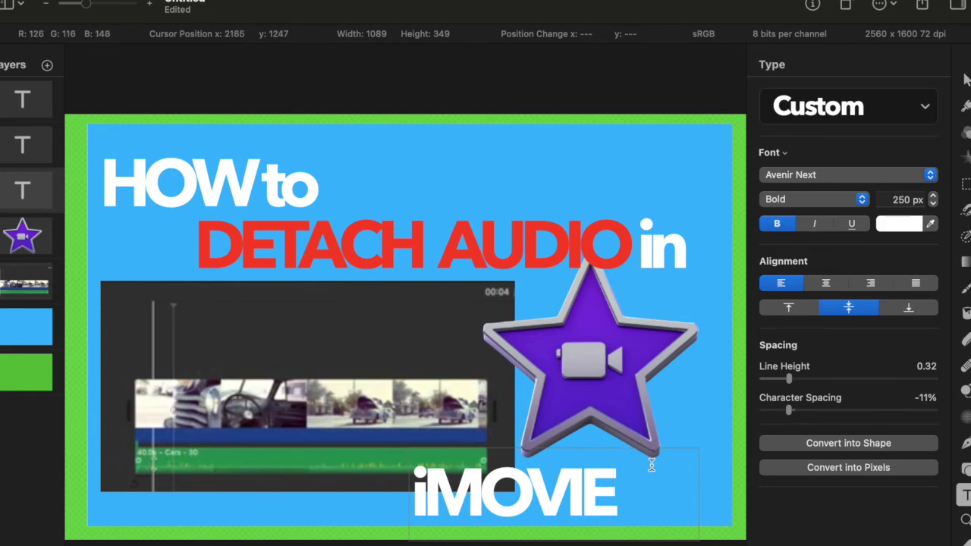
Step: Try golden yellow and orange swatches on the iMOVIE text
left_click(899, 224)
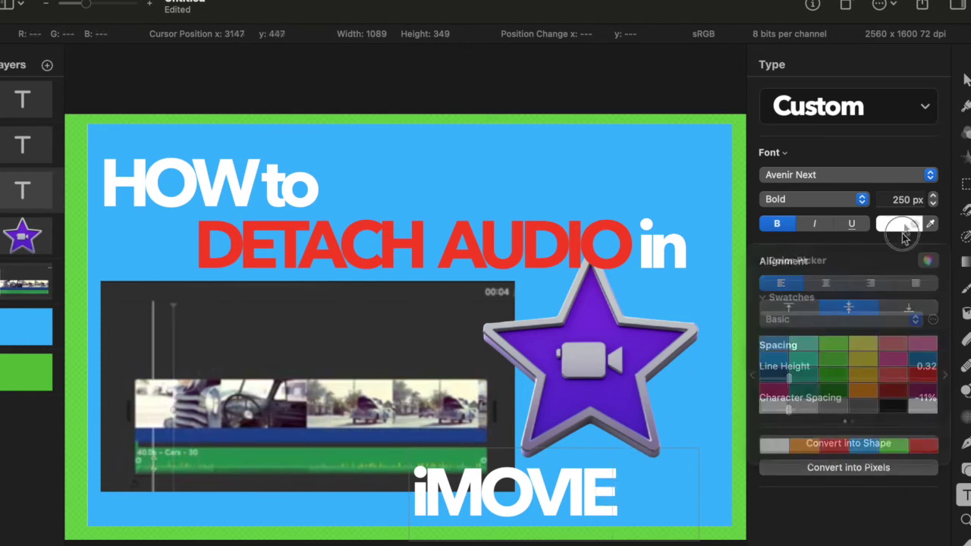
left_click(868, 377)
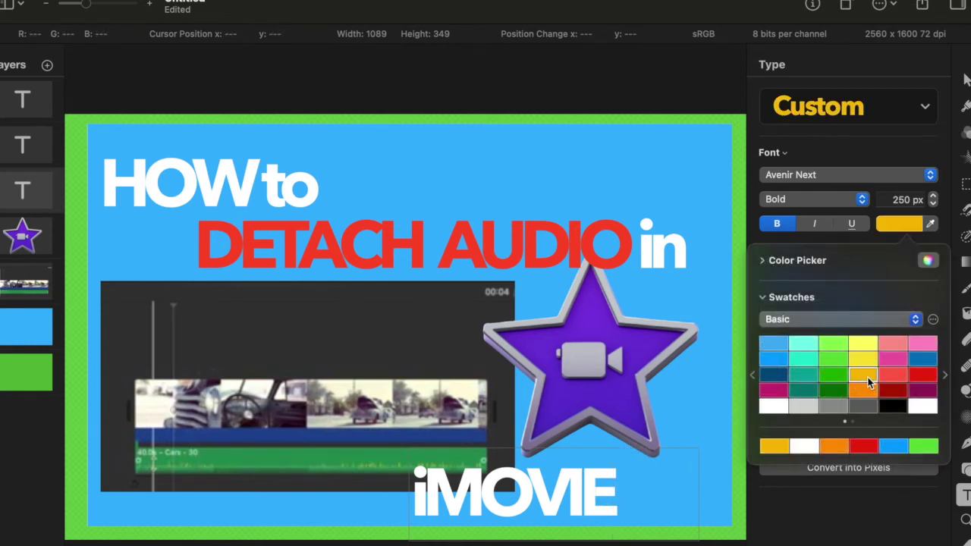
double_click(635, 488)
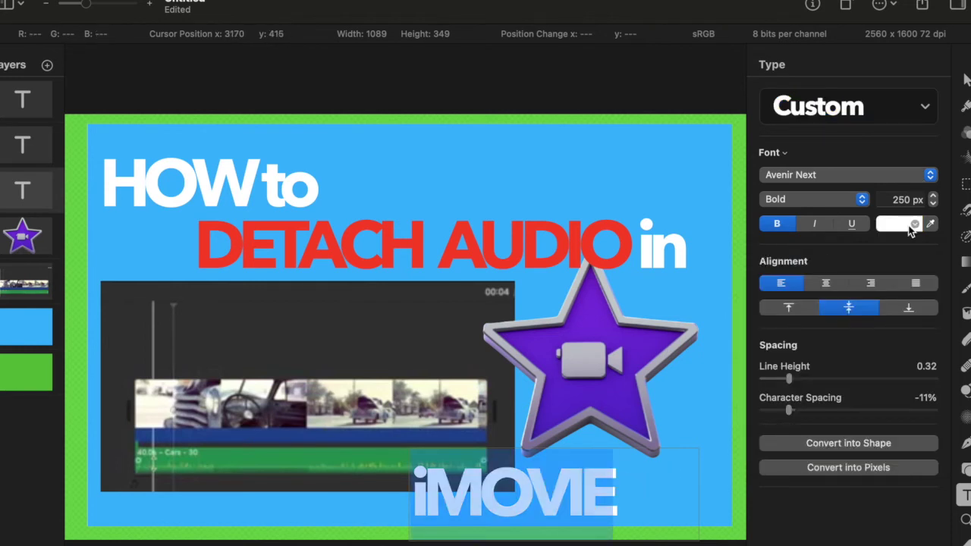
left_click(910, 229)
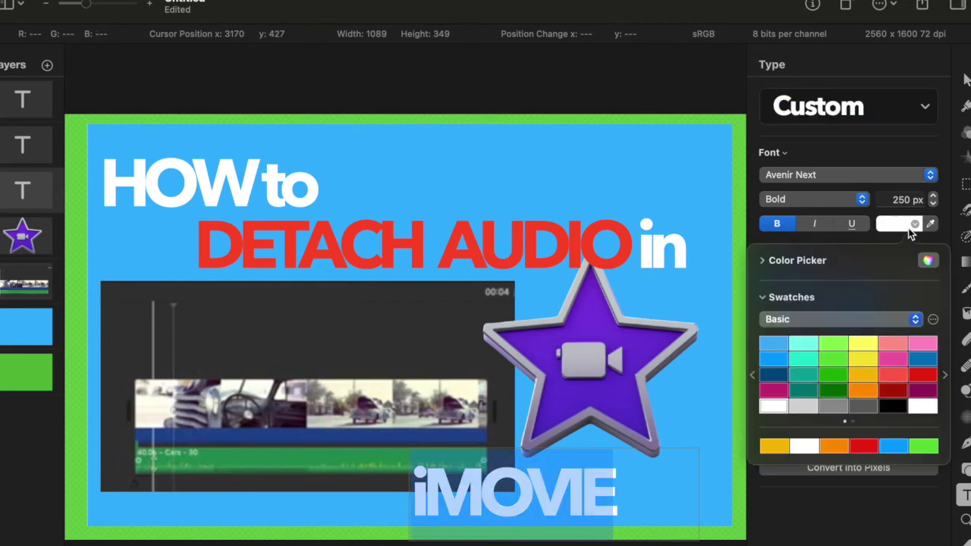
left_click(862, 376)
left_click(864, 390)
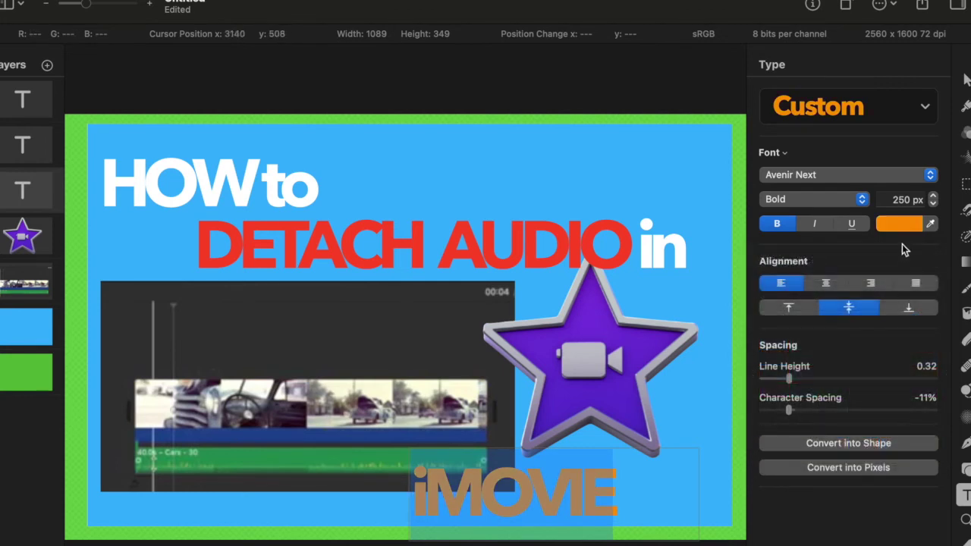
Step: Pick a light pink for iMOVIE from the colour wheel and finish editing
left_click(907, 223)
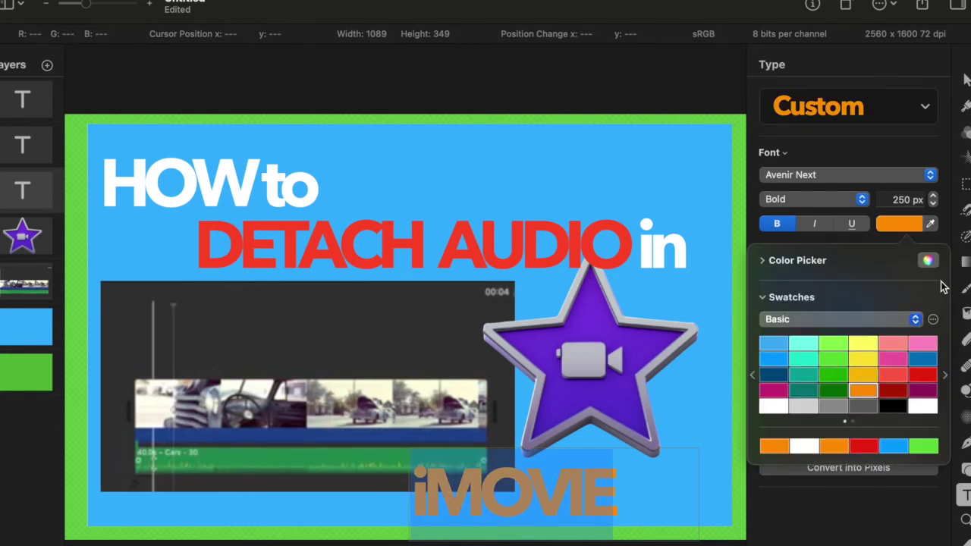
left_click(929, 261)
left_click(682, 297)
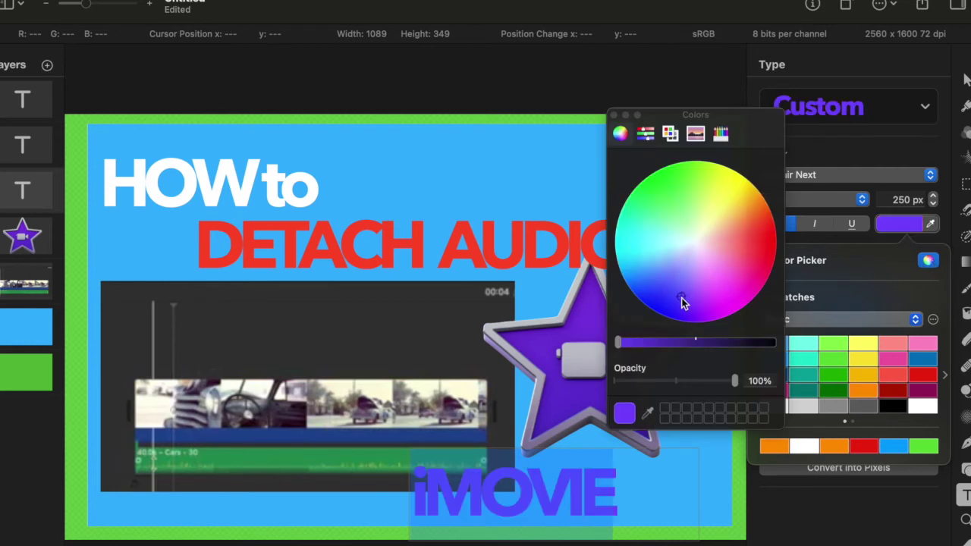
left_click(702, 284)
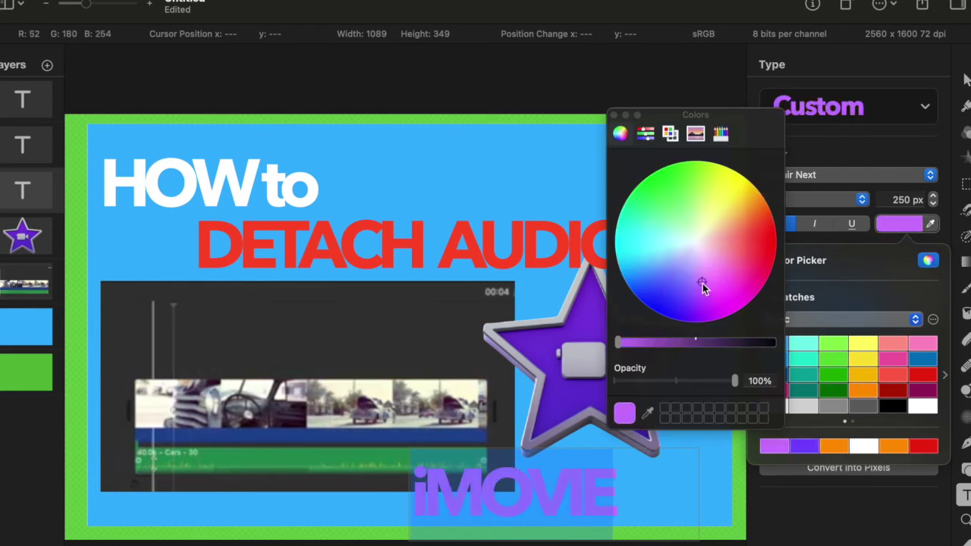
left_click(693, 237)
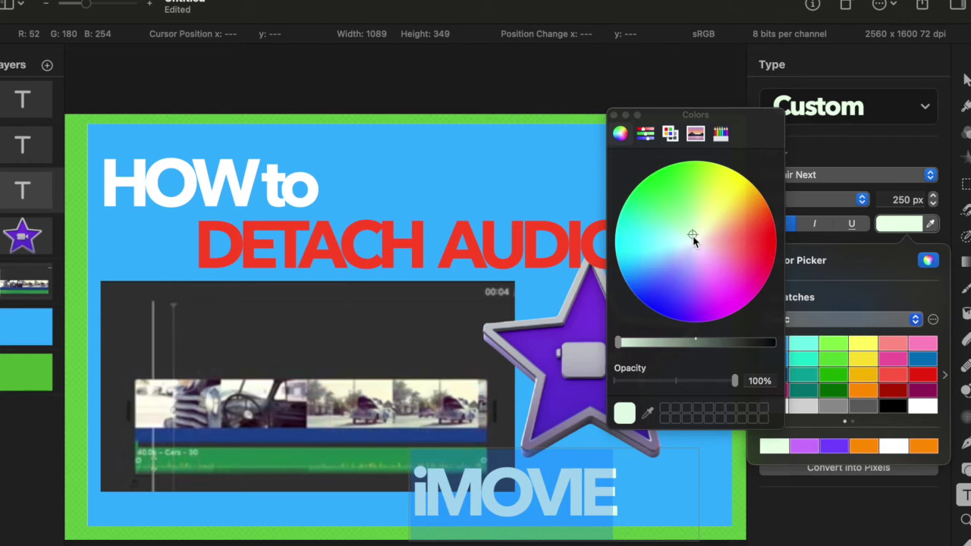
left_click(706, 249)
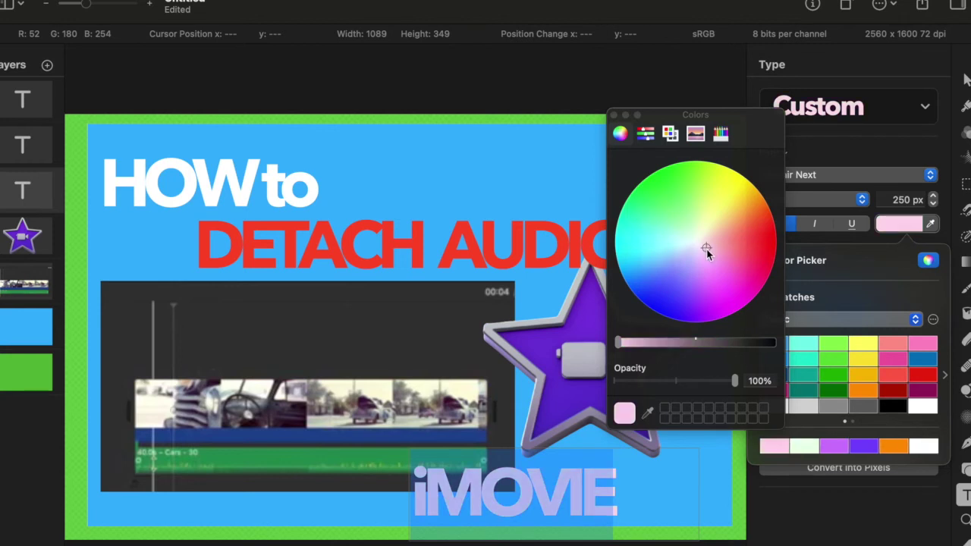
left_click(614, 115)
key("Escape")
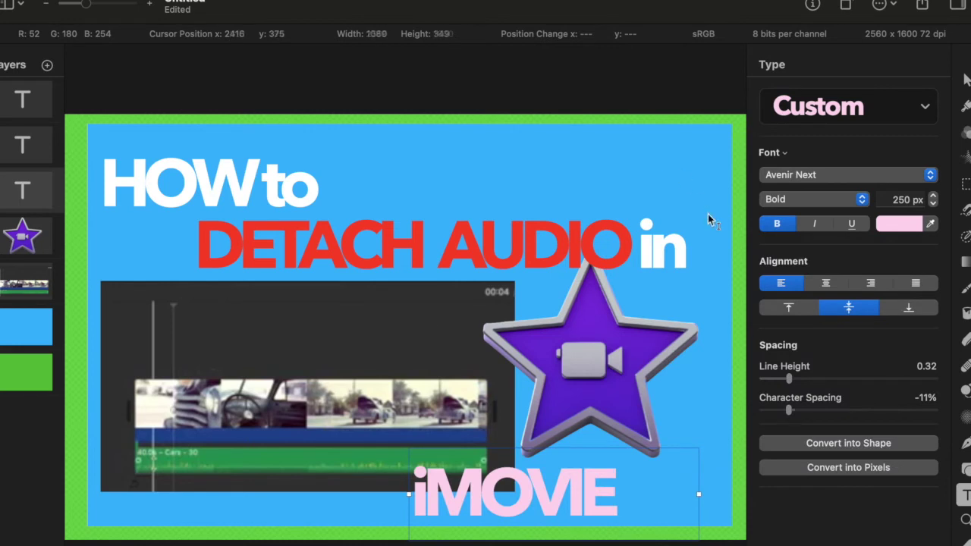
Step: Move iMOVIE further right and select the 'DETACH AUDIO in' headline for text settings
left_click_drag(502, 482, 579, 480)
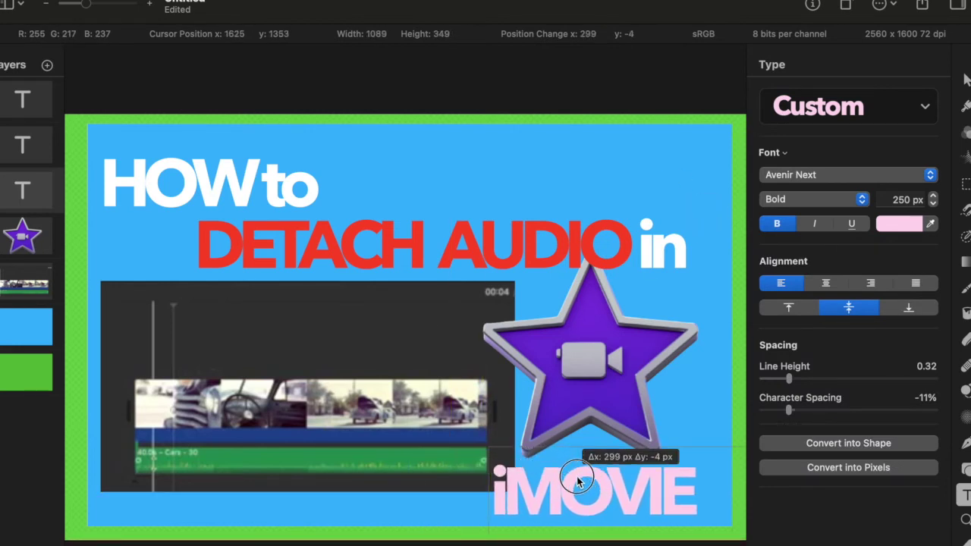
left_click_drag(578, 482, 580, 482)
left_click(664, 247)
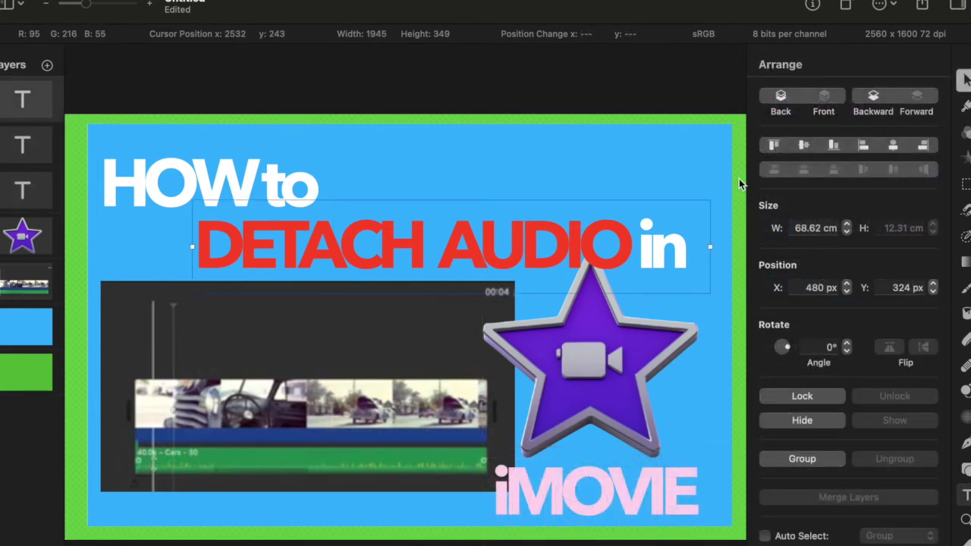
left_click(967, 497)
Step: Set the headline to 300 px and widen its box so it fits on one line
left_click(894, 201)
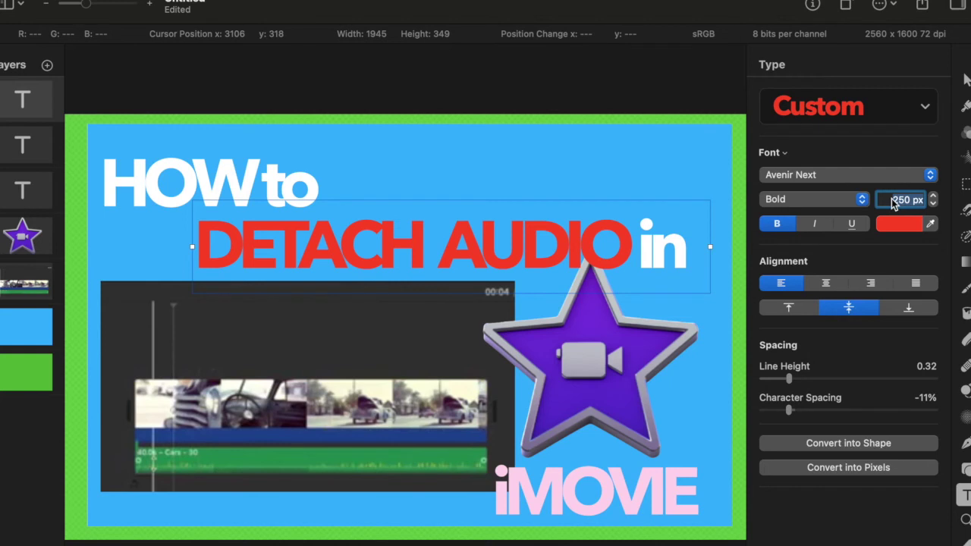
type("300")
key("Return")
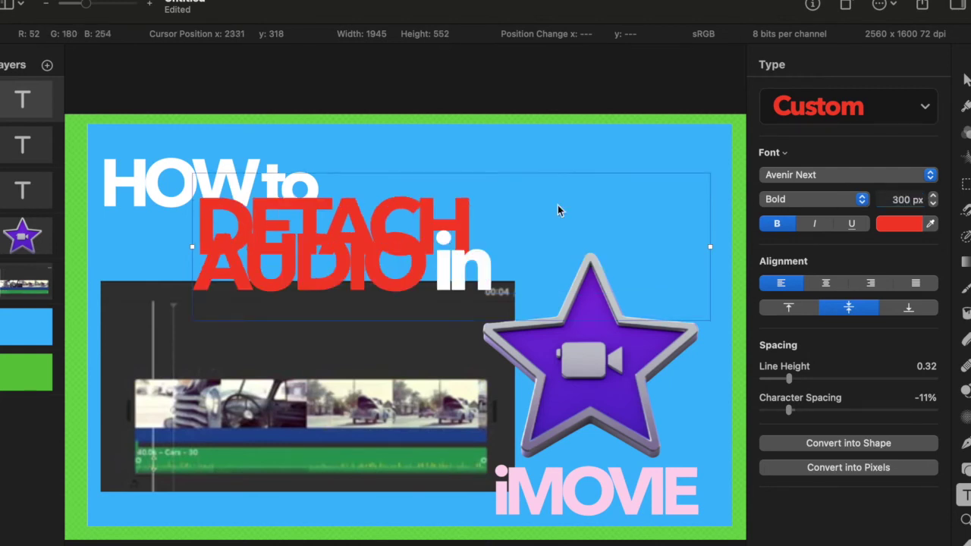
left_click_drag(193, 248, 97, 248)
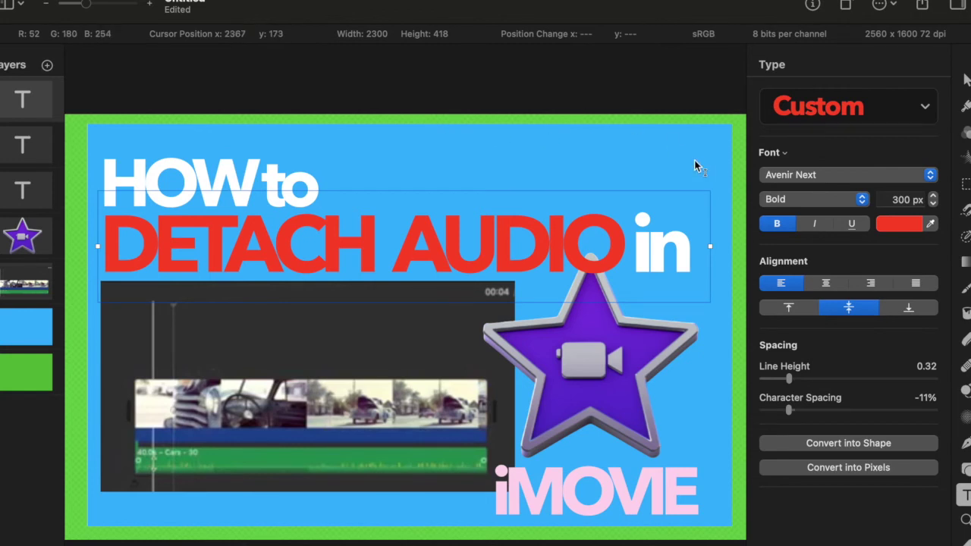
left_click(966, 80)
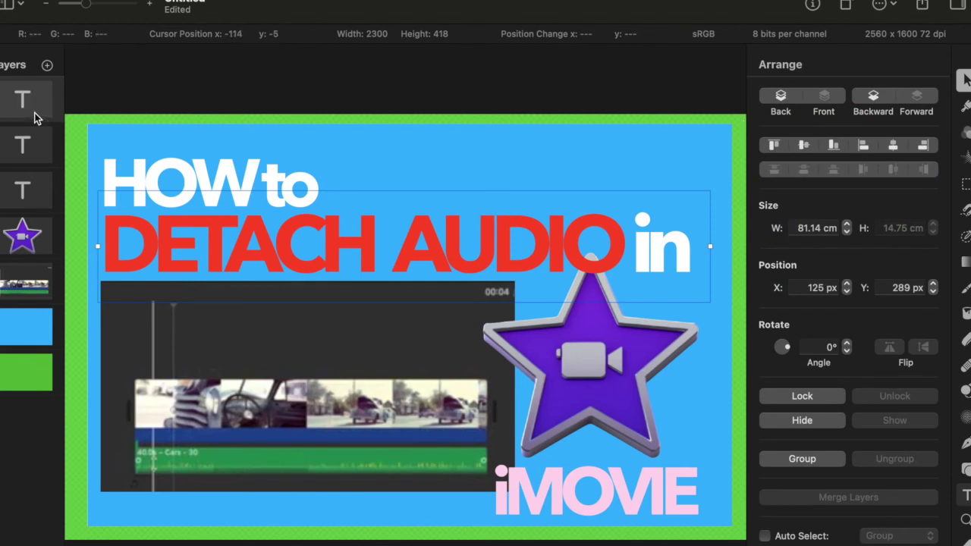
Step: Select the word AUDIO in the headline and colour it yellow
left_click(23, 189)
double_click(403, 243)
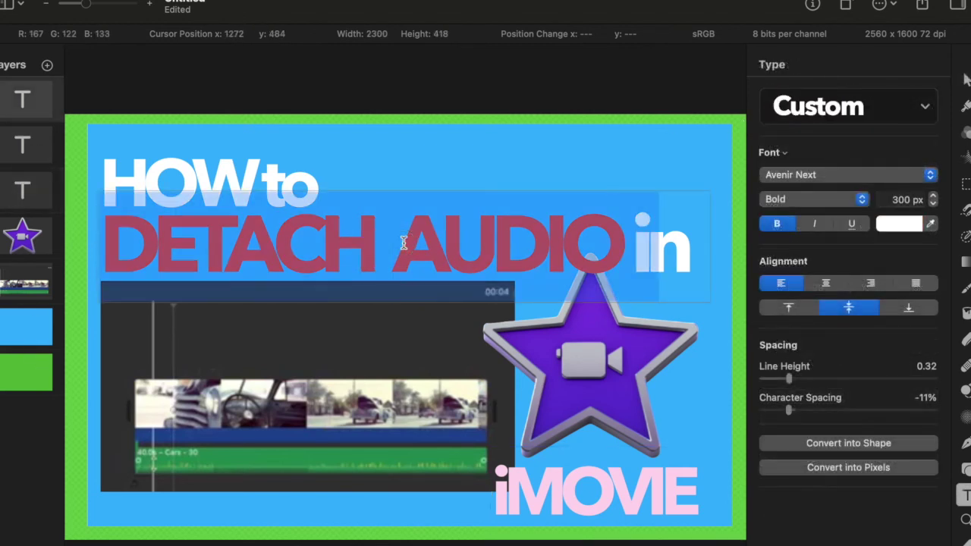
left_click(404, 244)
left_click_drag(403, 244, 617, 244)
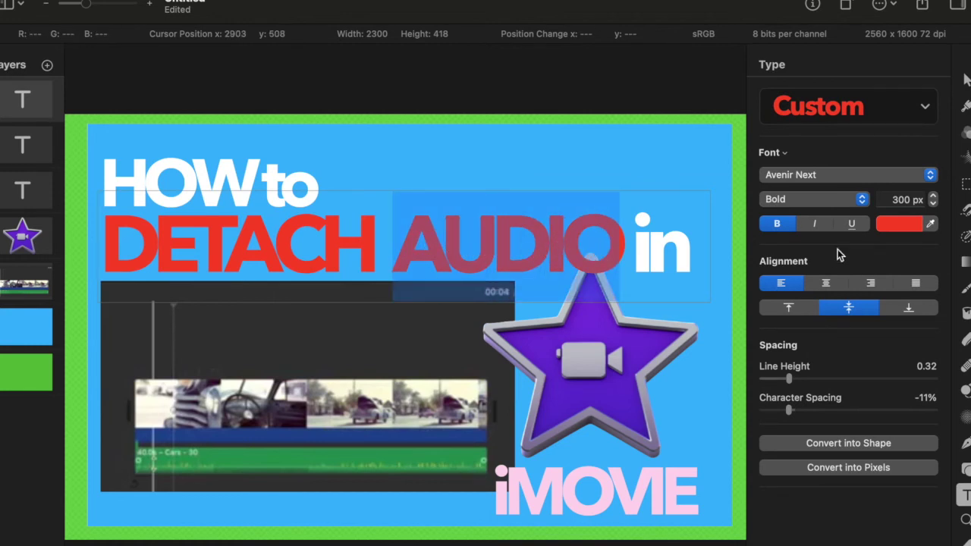
left_click(903, 228)
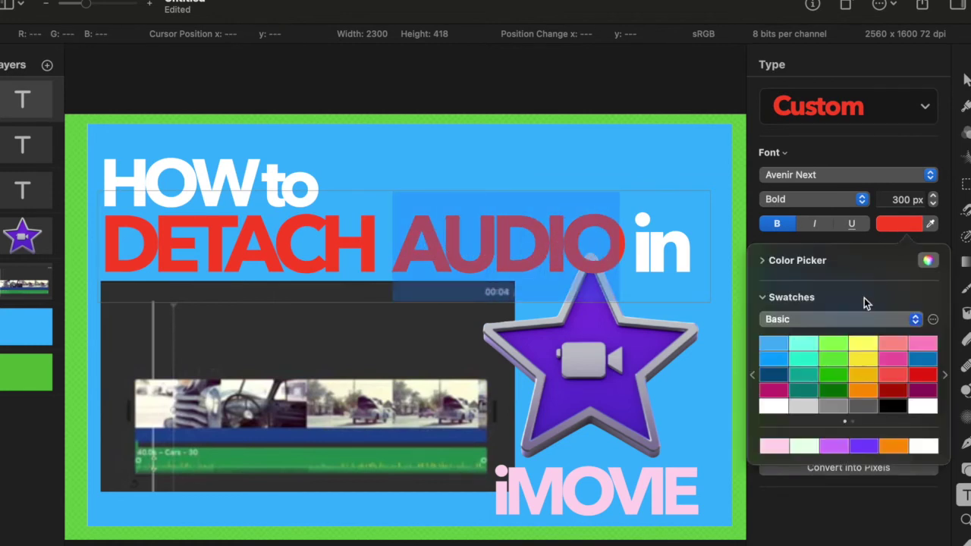
left_click(864, 376)
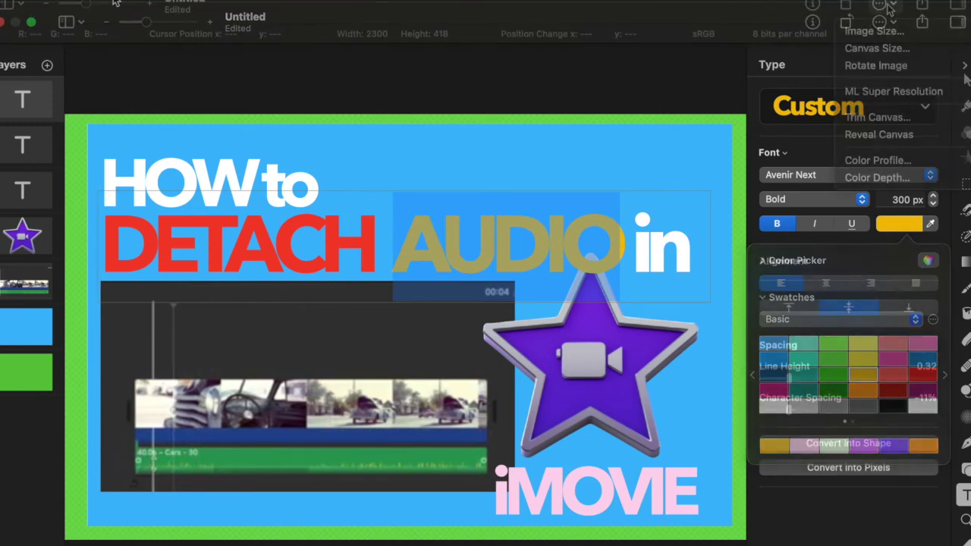
Step: Resize the thumbnail to 1800 px wide (1800×1125)
left_click(878, 32)
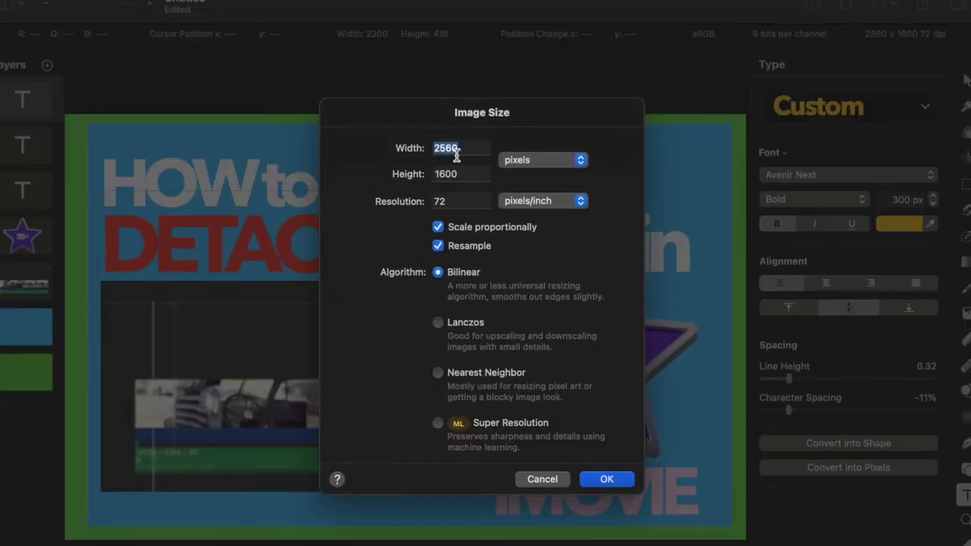
type("1800")
key("Return")
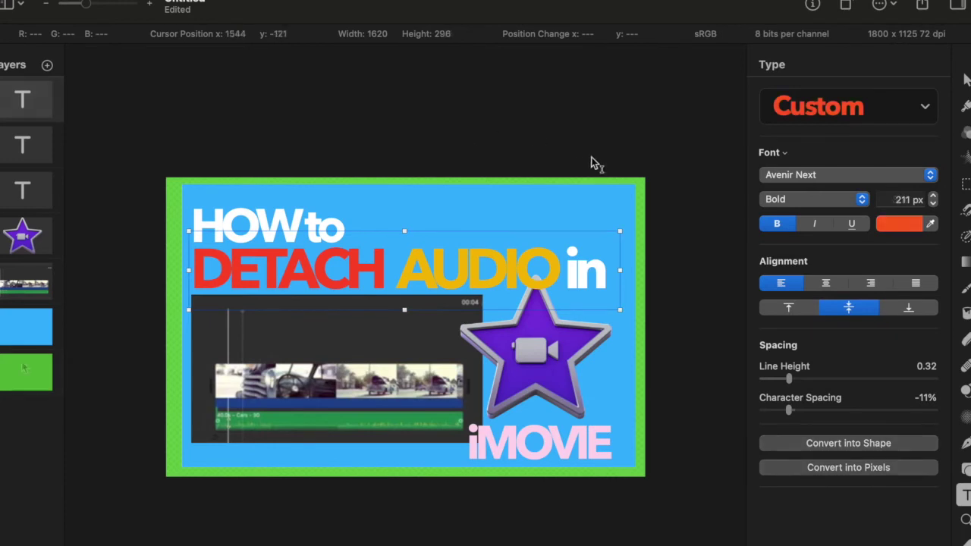
Step: Export the thumbnail to the Desktop as 'Detach audio in iMovie.png' and exit full screen
left_click(922, 6)
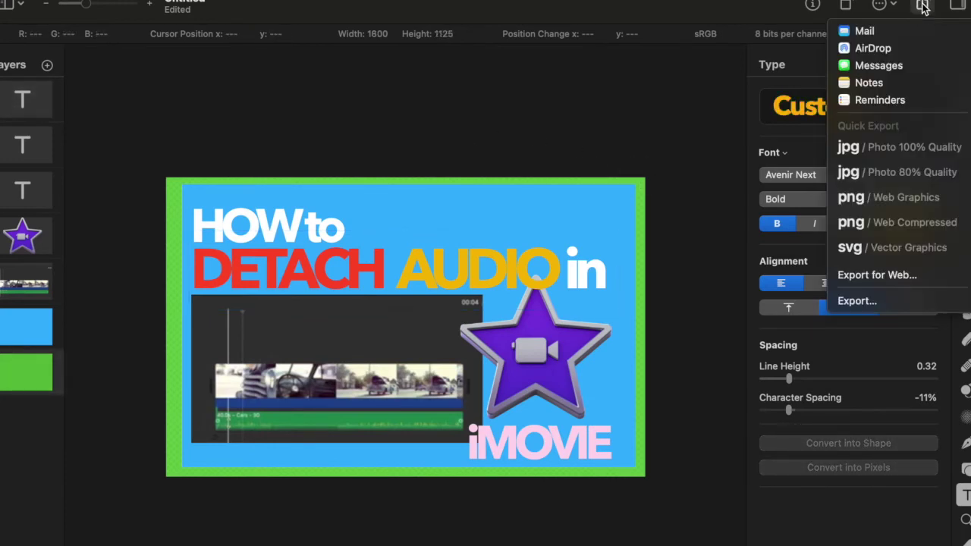
left_click(860, 302)
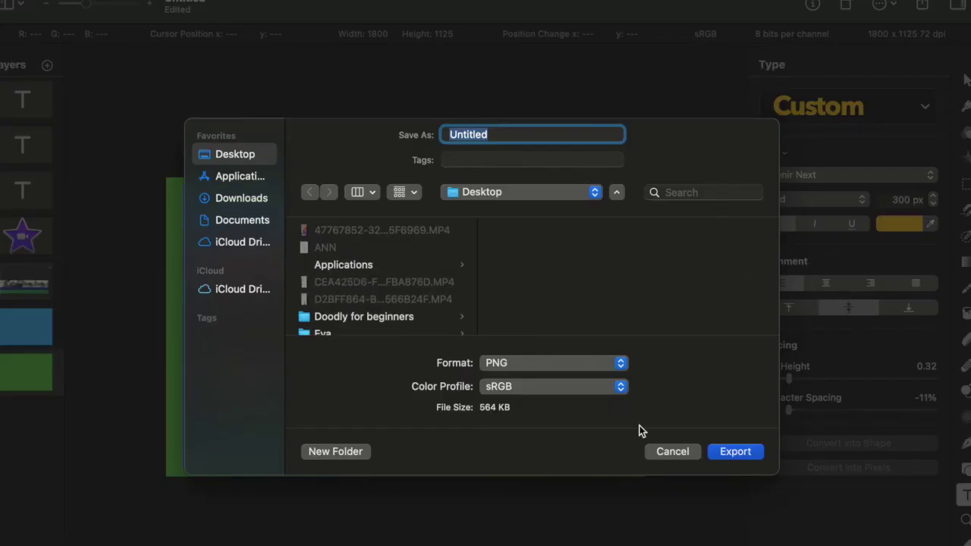
type("Detach audio in iMovie")
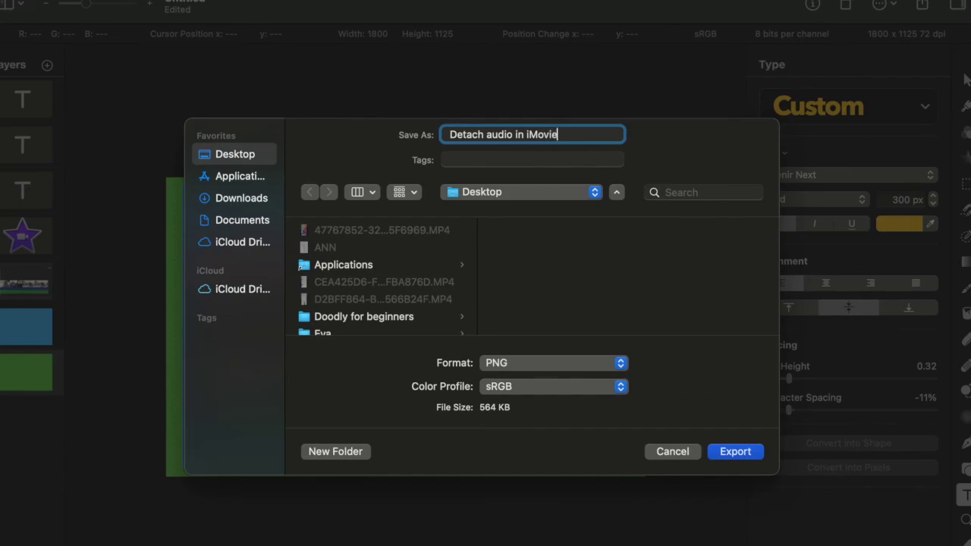
key("Return")
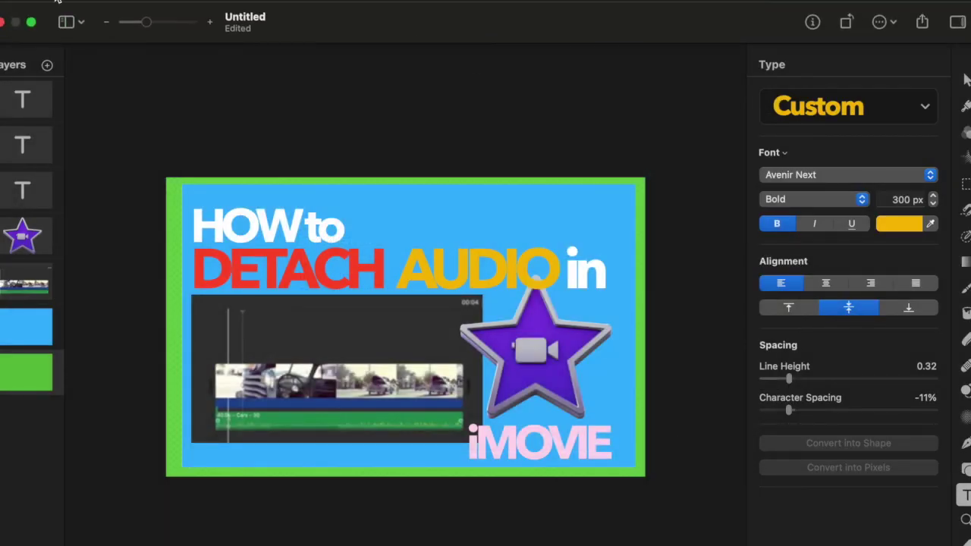
left_click(32, 23)
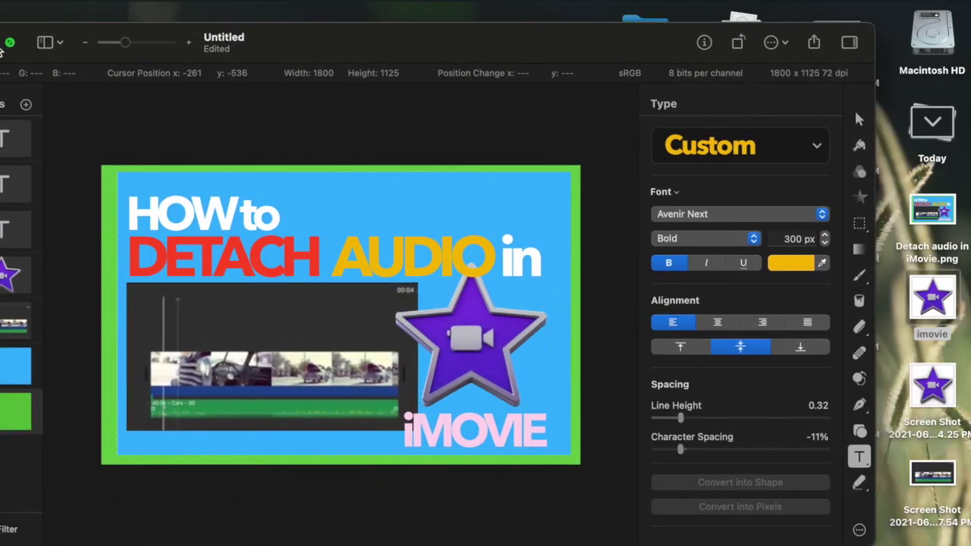
Step: Minimize Pixelmator and open the Detach Audio iMovie video's details from YouTube Studio's Content list
key("super+m")
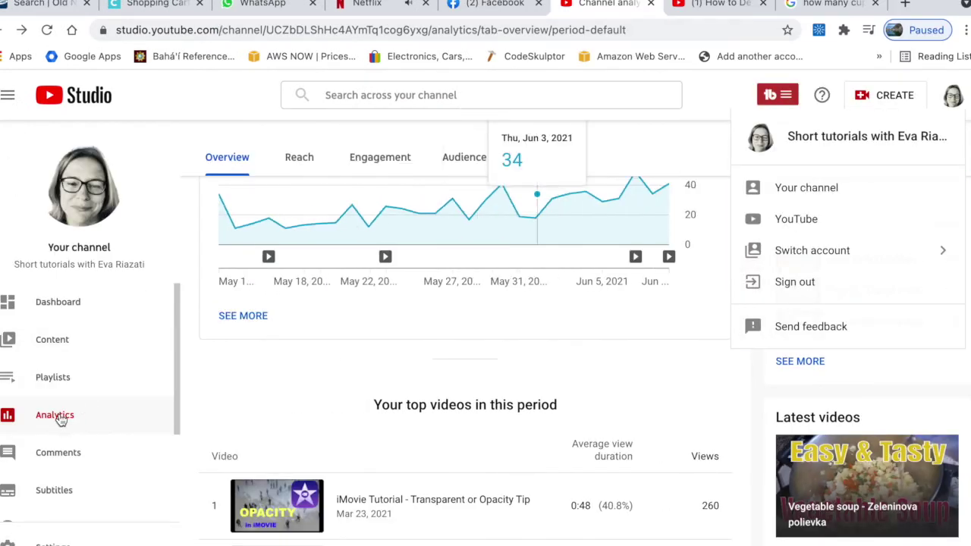
left_click(62, 353)
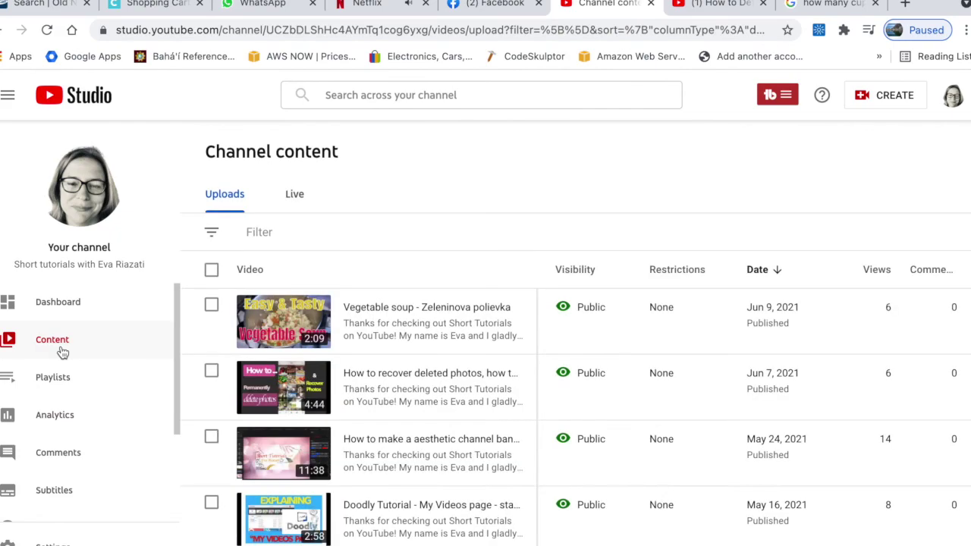
scroll(401, 273, "down", 10)
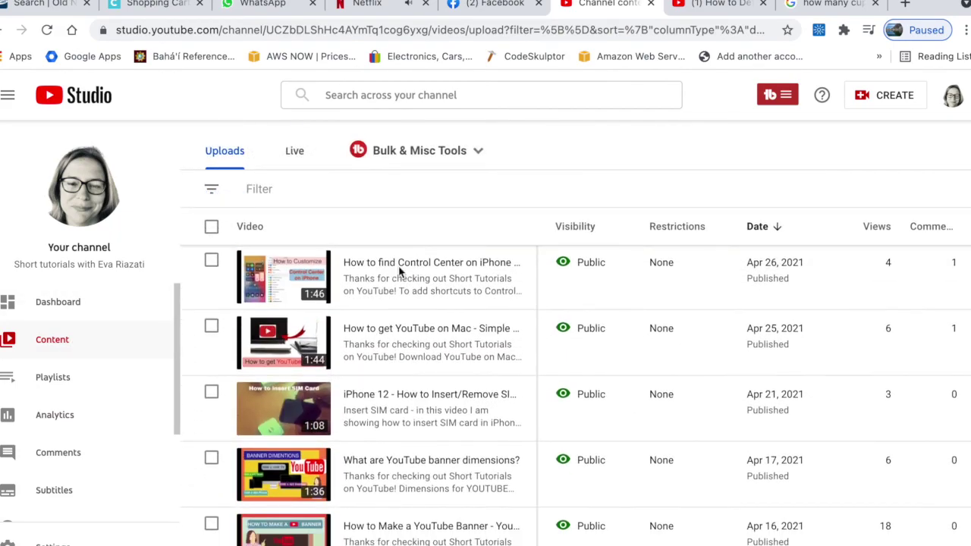
scroll(400, 273, "down", 13)
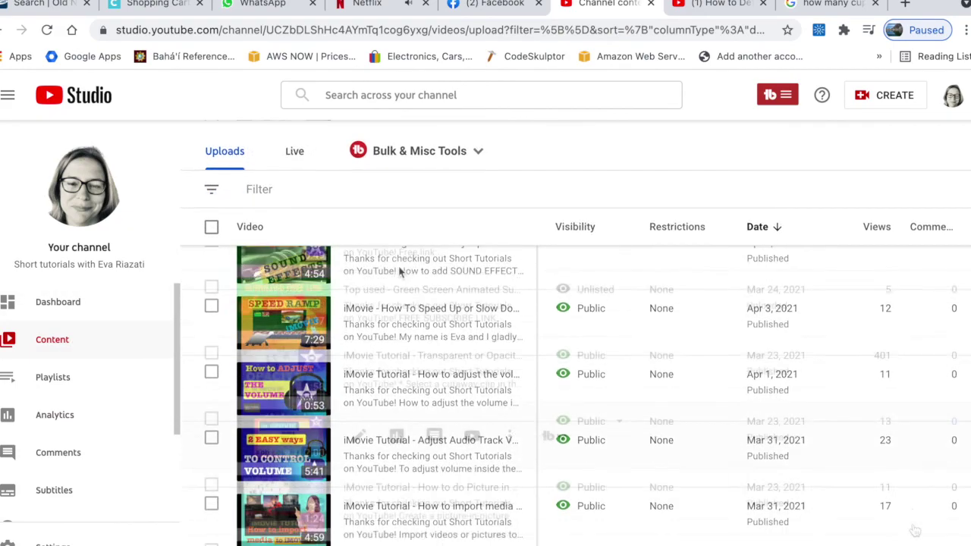
scroll(916, 530, "down", 3)
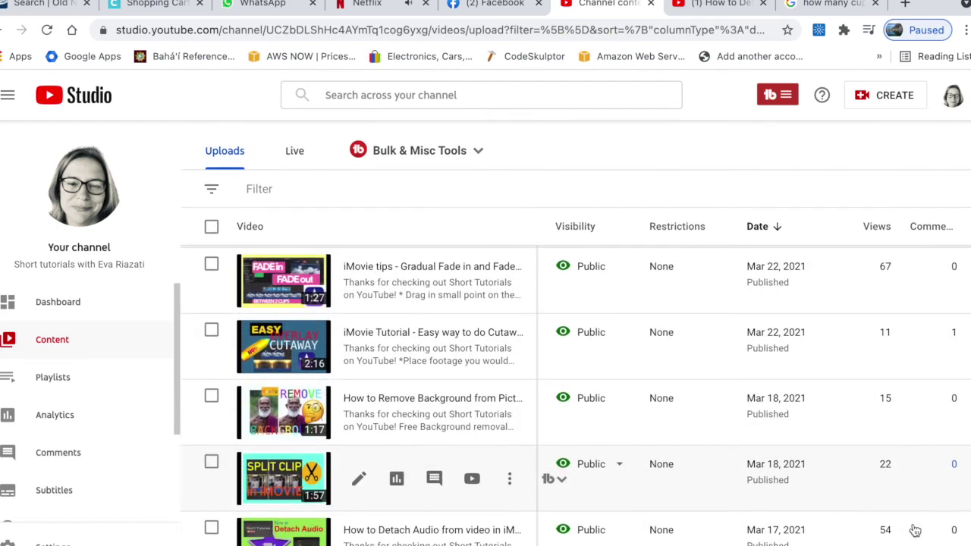
scroll(916, 531, "down", 1)
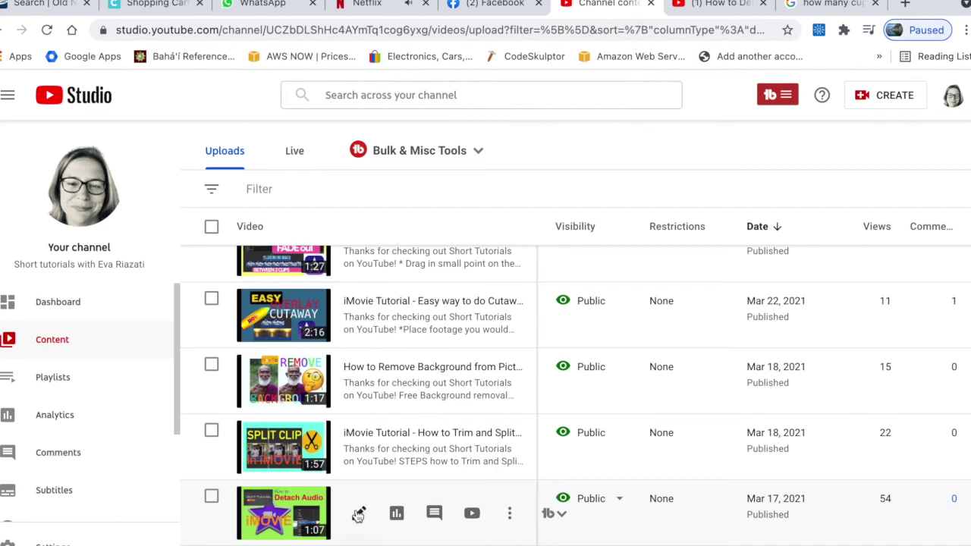
left_click(358, 516)
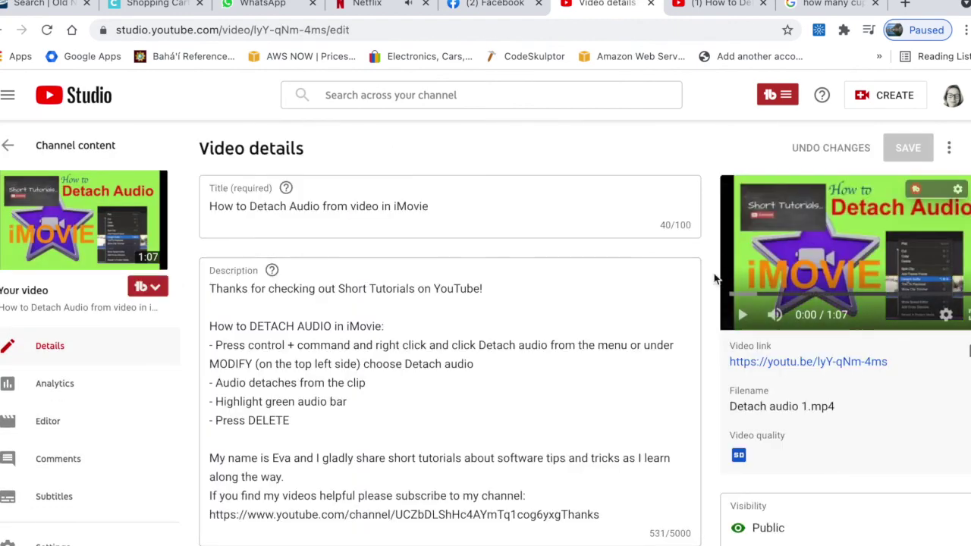
Step: Swap the video's thumbnail for 'Detach audio in iMovie.png' and save the video details
scroll(714, 279, "down", 1)
scroll(714, 273, "down", 5)
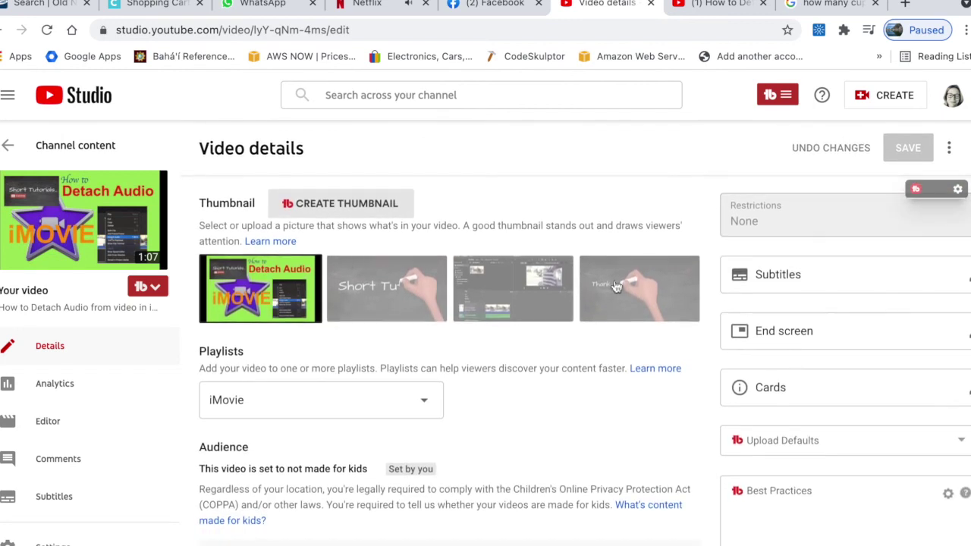
mouse_move(312, 271)
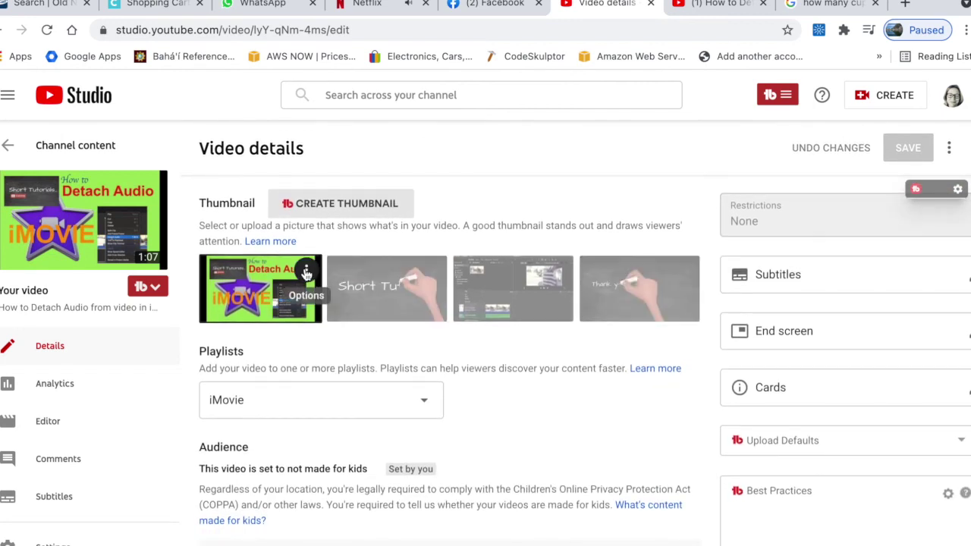
left_click(307, 274)
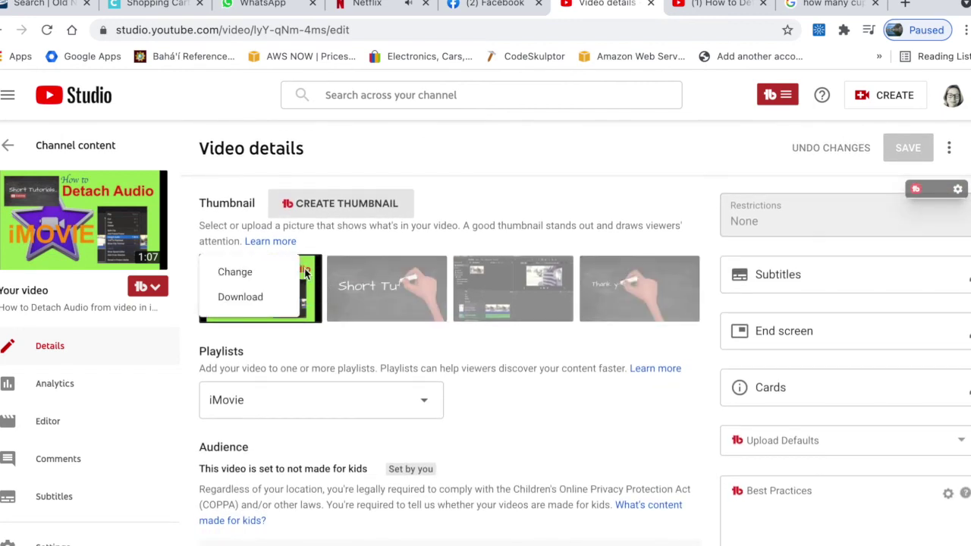
left_click(253, 276)
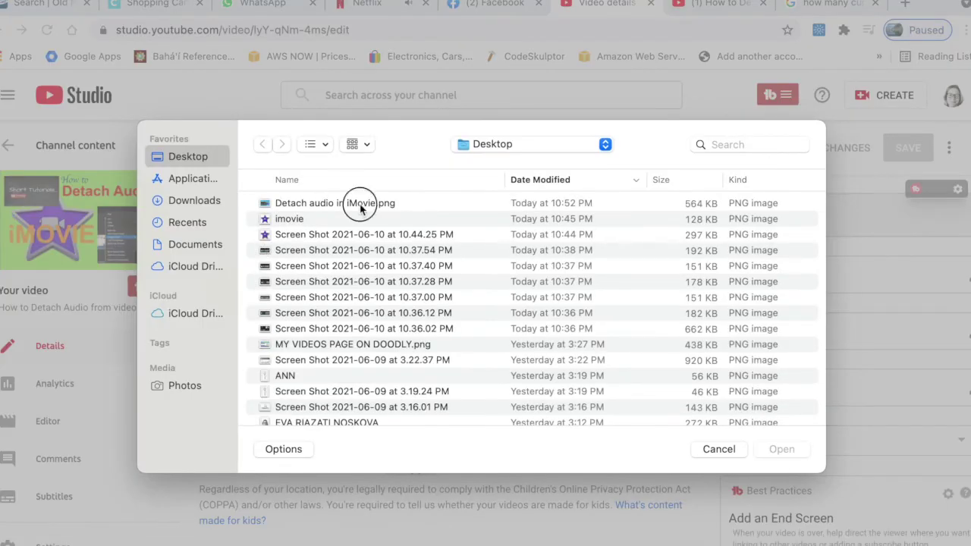
left_click(359, 204)
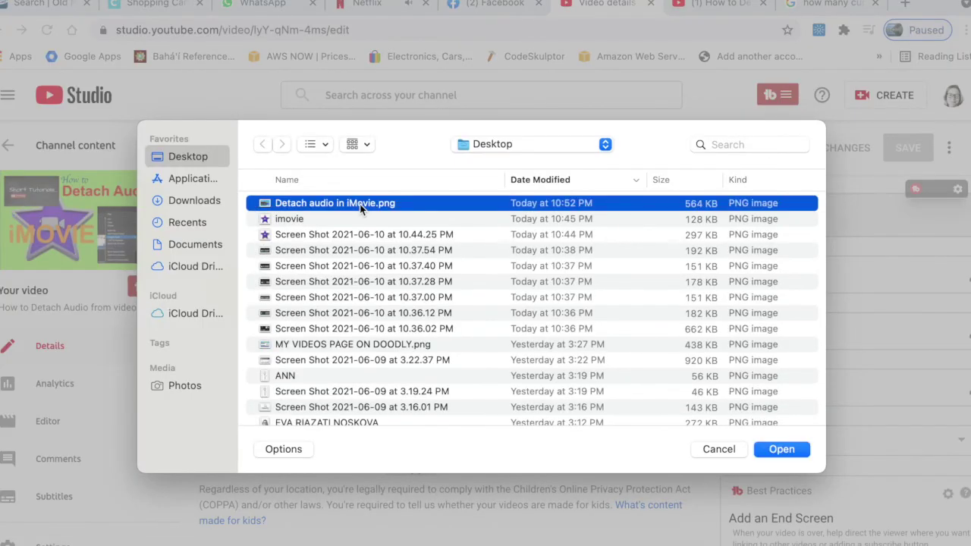
left_click(773, 455)
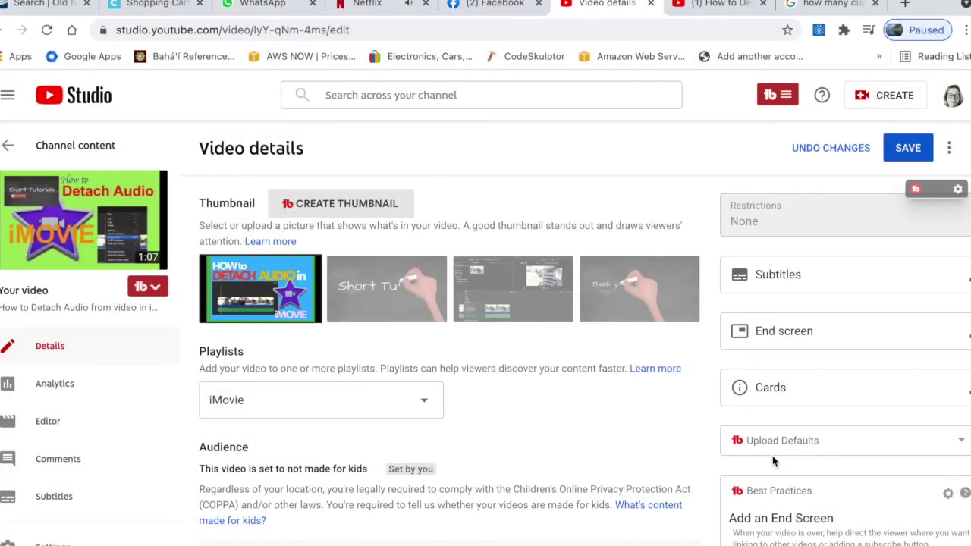
left_click(910, 146)
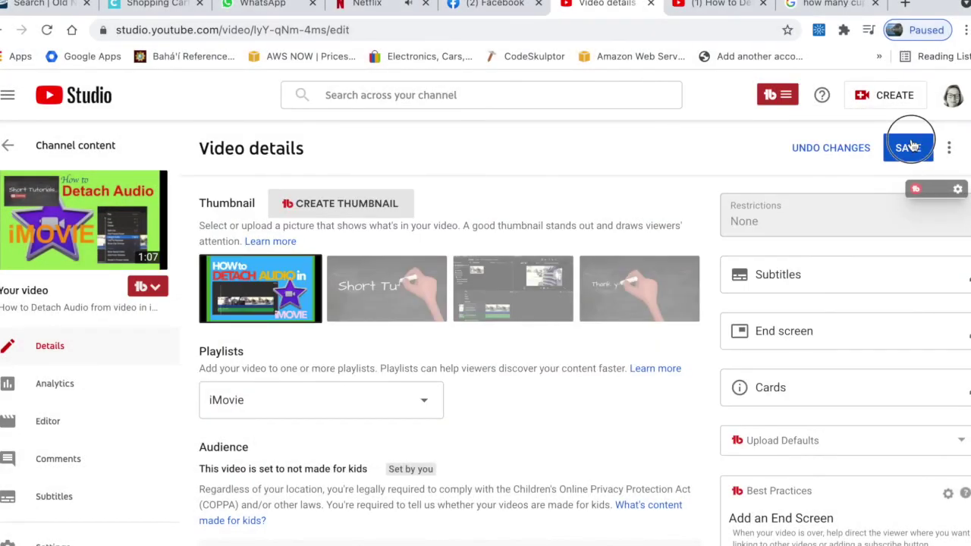